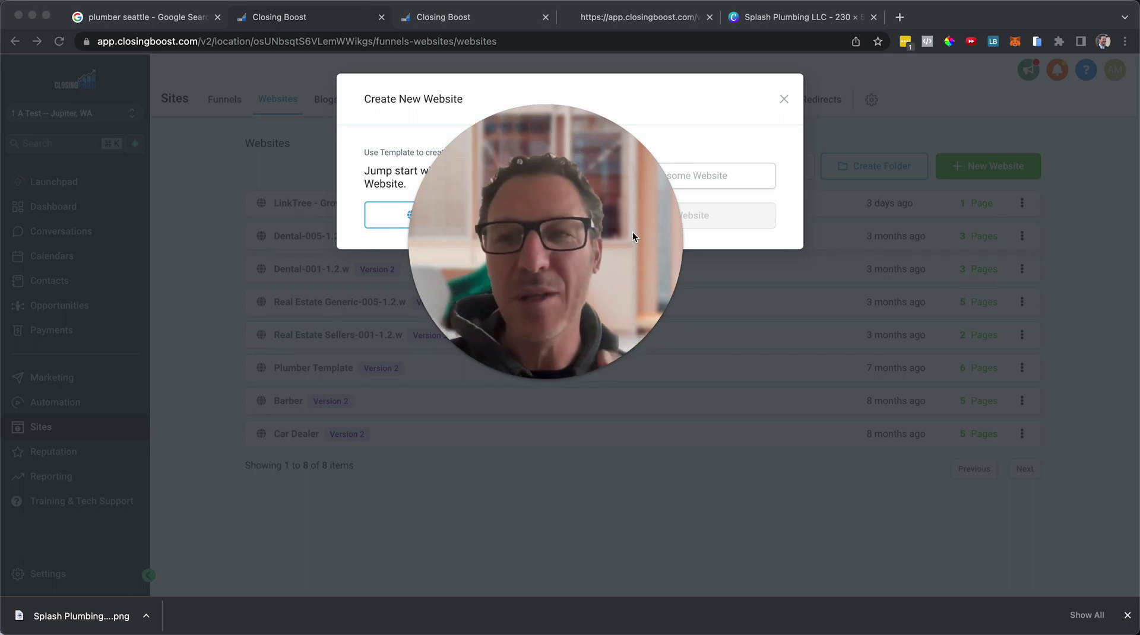
Bring up the 'plumber seattle' Google results and scroll to the Businesses map of Seattle plumbers.
click(146, 22)
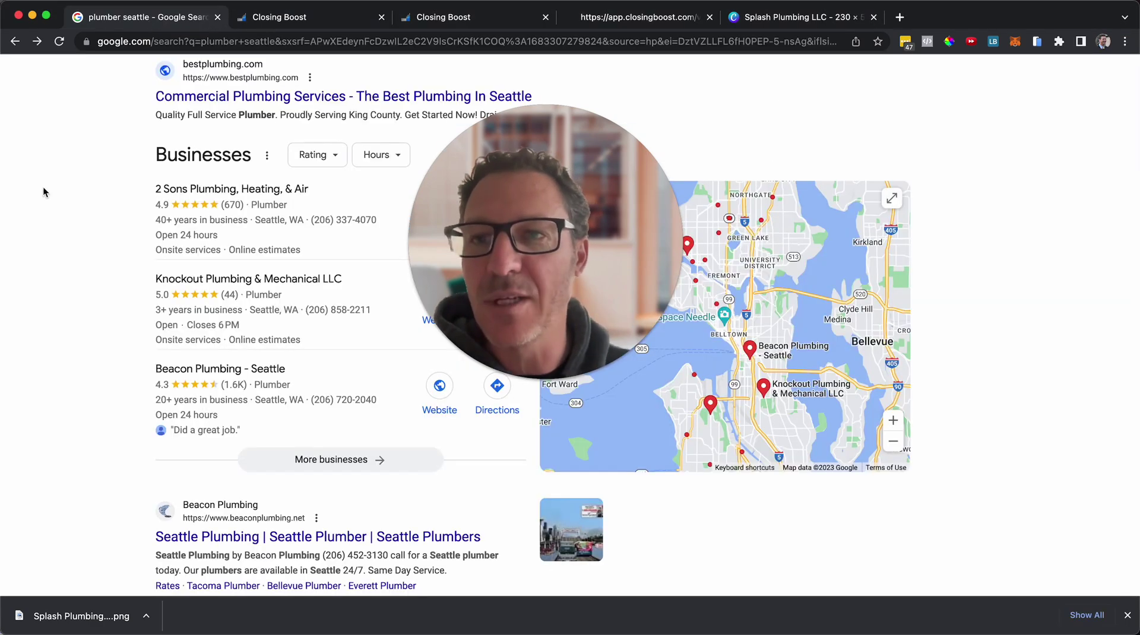
scroll(48, 190, up, 10)
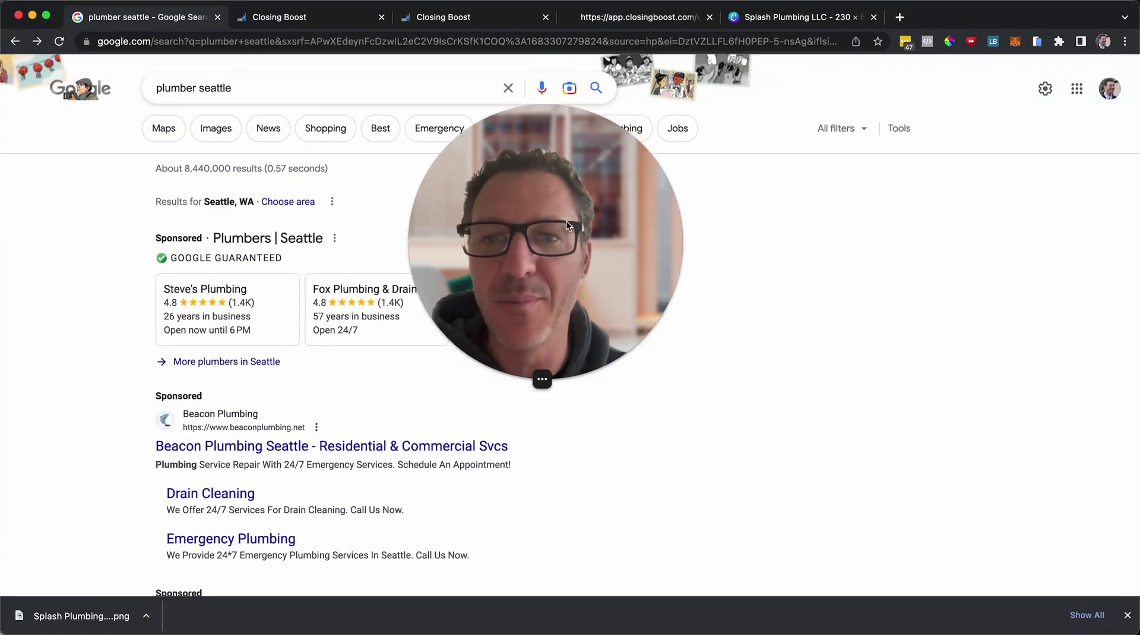
drag(565, 221, 1082, 450)
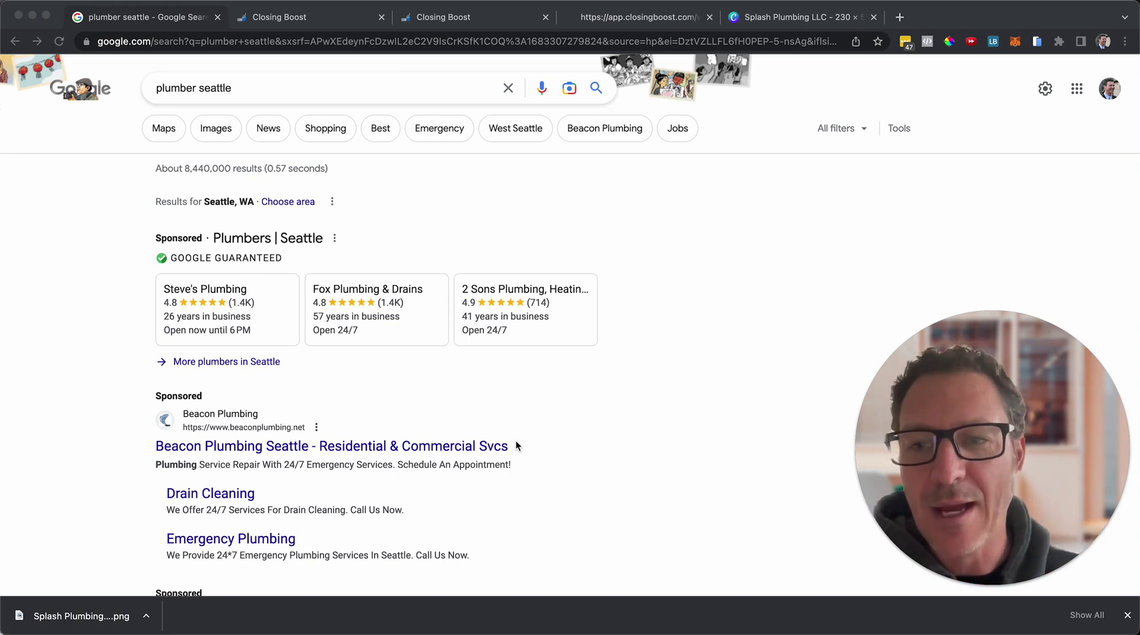
scroll(515, 445, down, 3)
scroll(515, 446, up, 3)
scroll(515, 446, down, 2)
scroll(515, 445, down, 7)
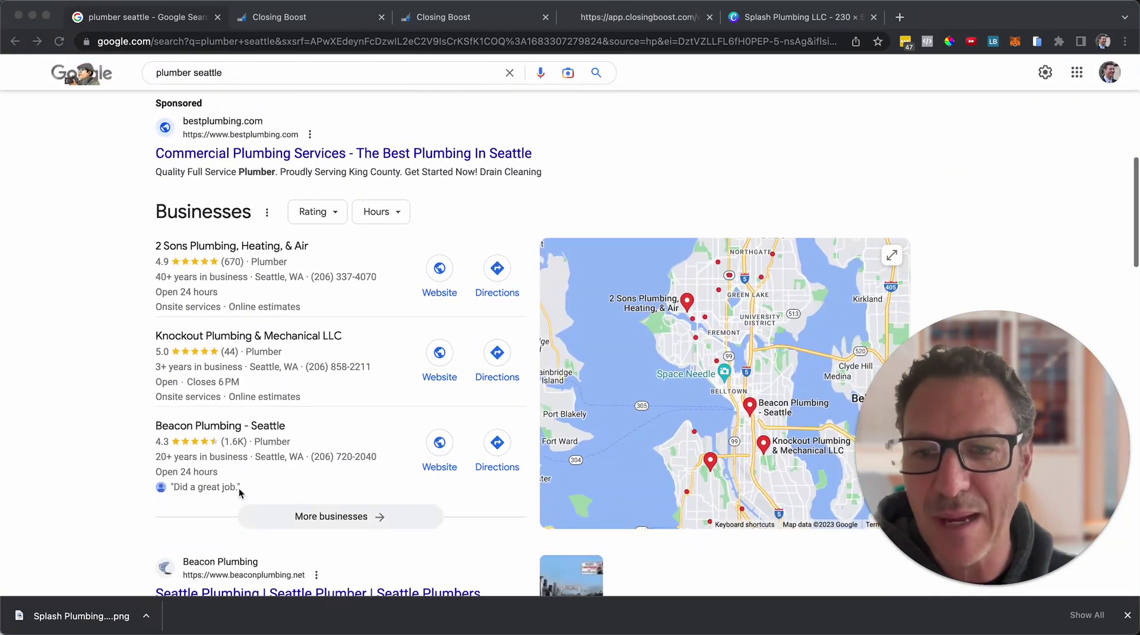
click(371, 516)
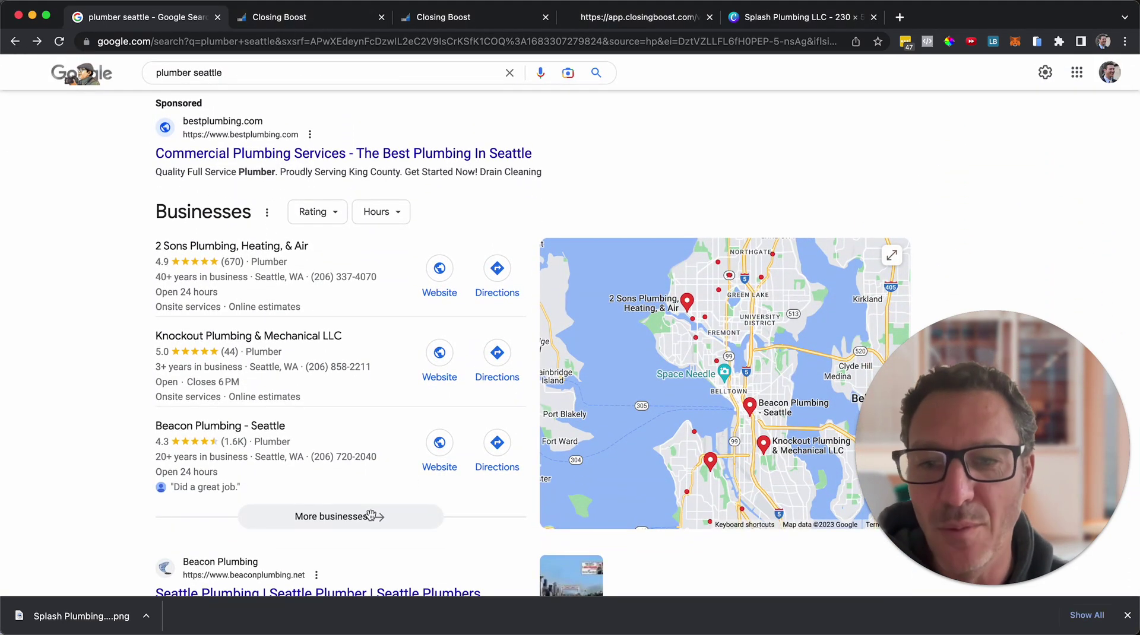
Open More businesses and scroll through results 1–20, from Fox Plumbing & Drains to Quality Plumbing.
click(371, 516)
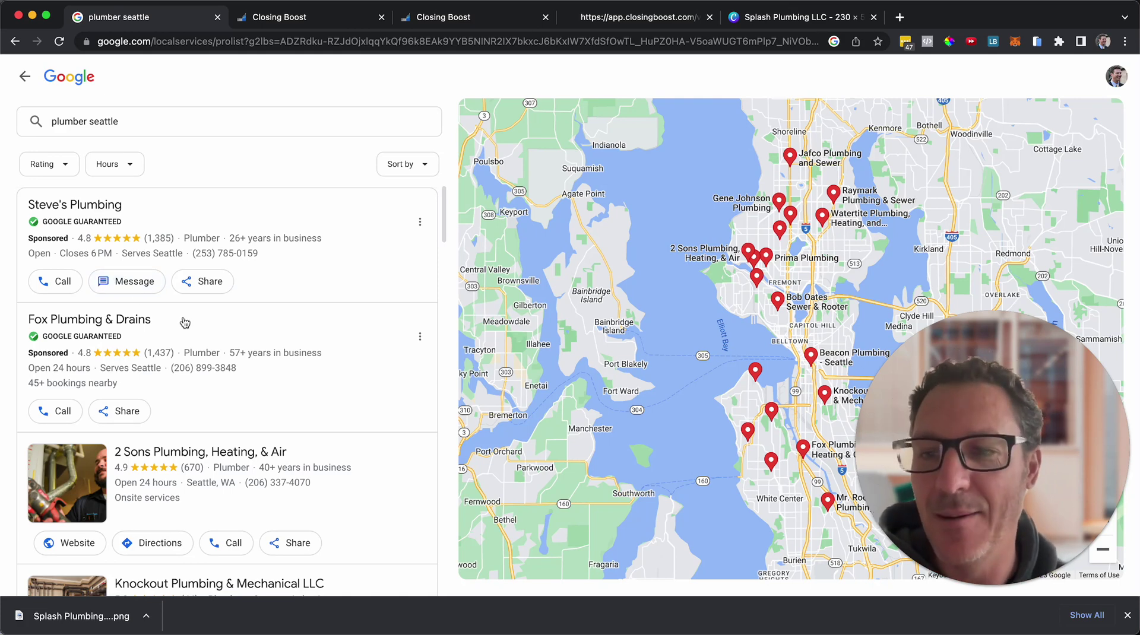
scroll(227, 353, down, 3)
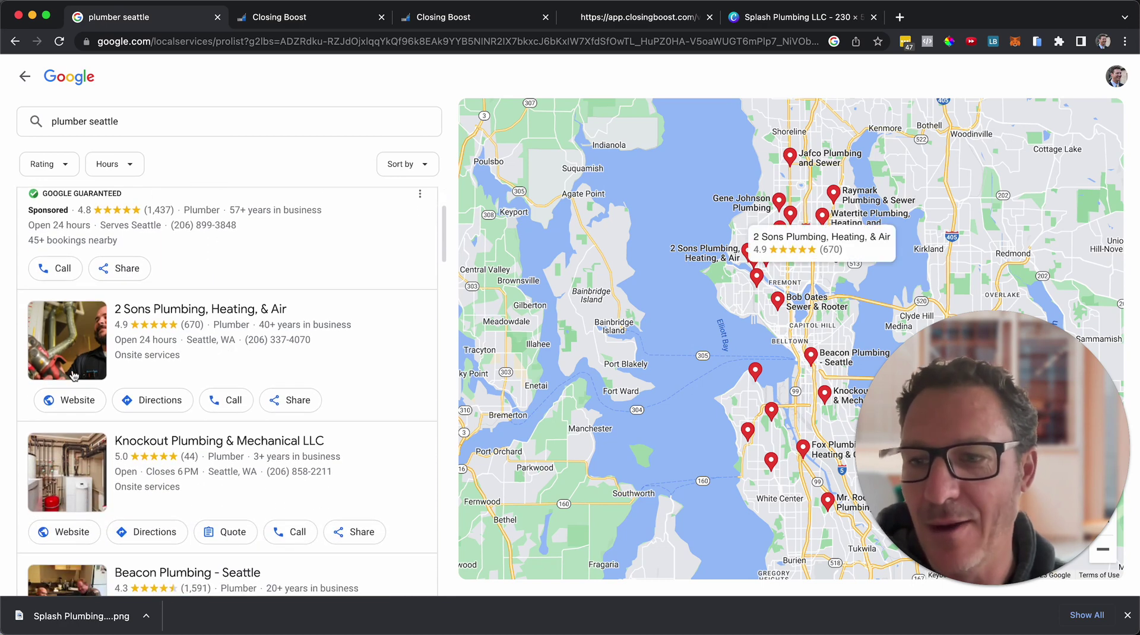
scroll(185, 331, up, 2)
scroll(63, 231, down, 5)
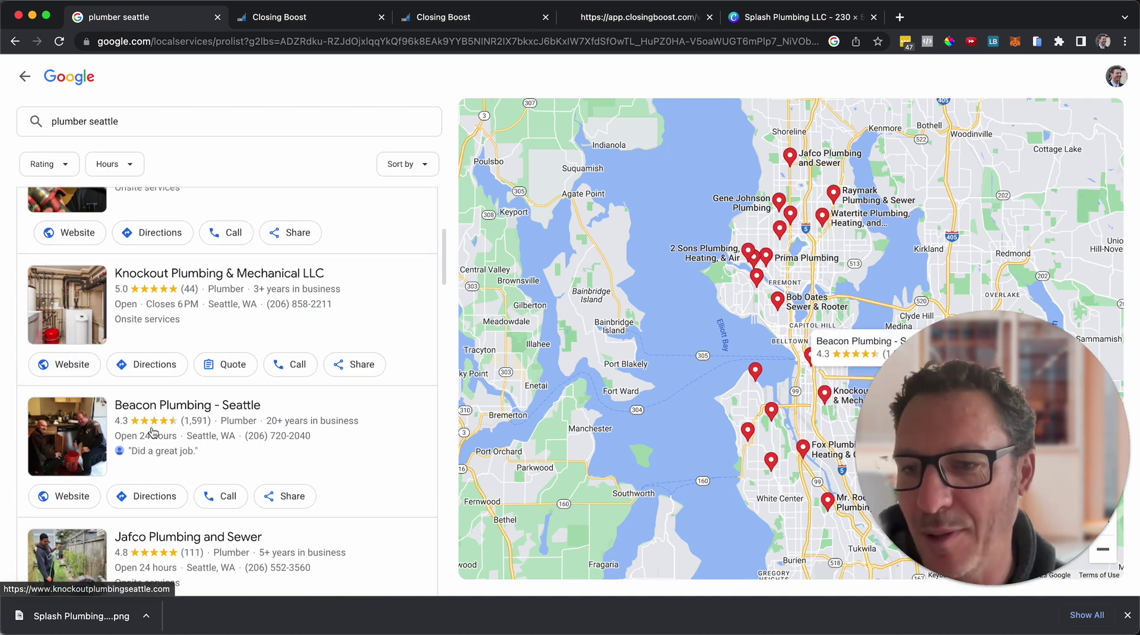
scroll(156, 434, down, 6)
scroll(153, 432, down, 12)
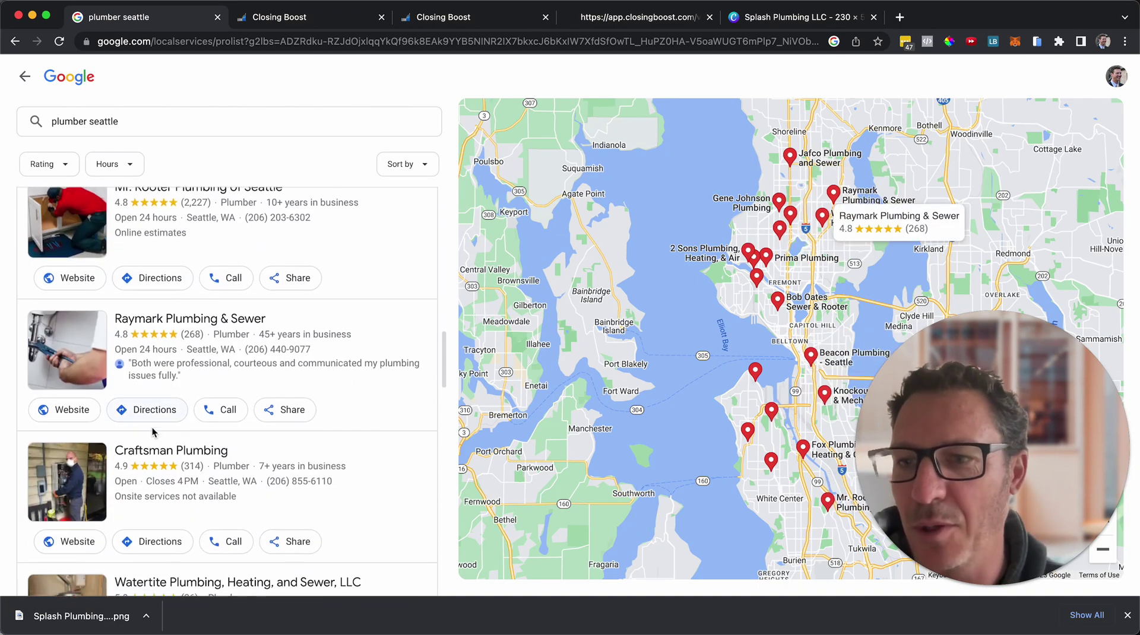
scroll(153, 432, down, 12)
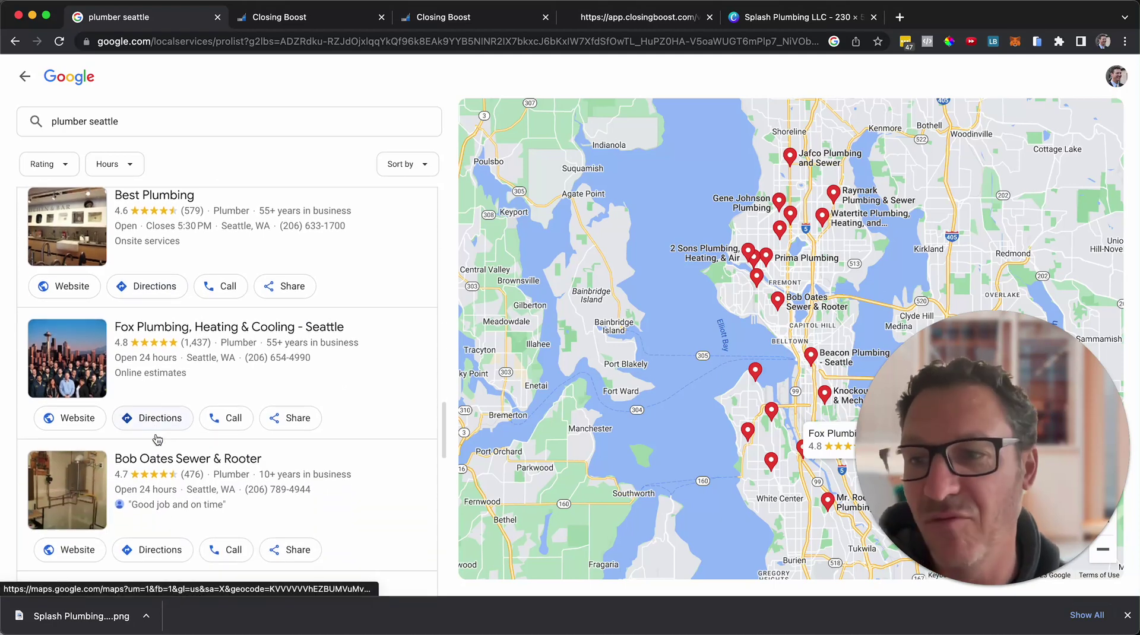
scroll(156, 439, down, 6)
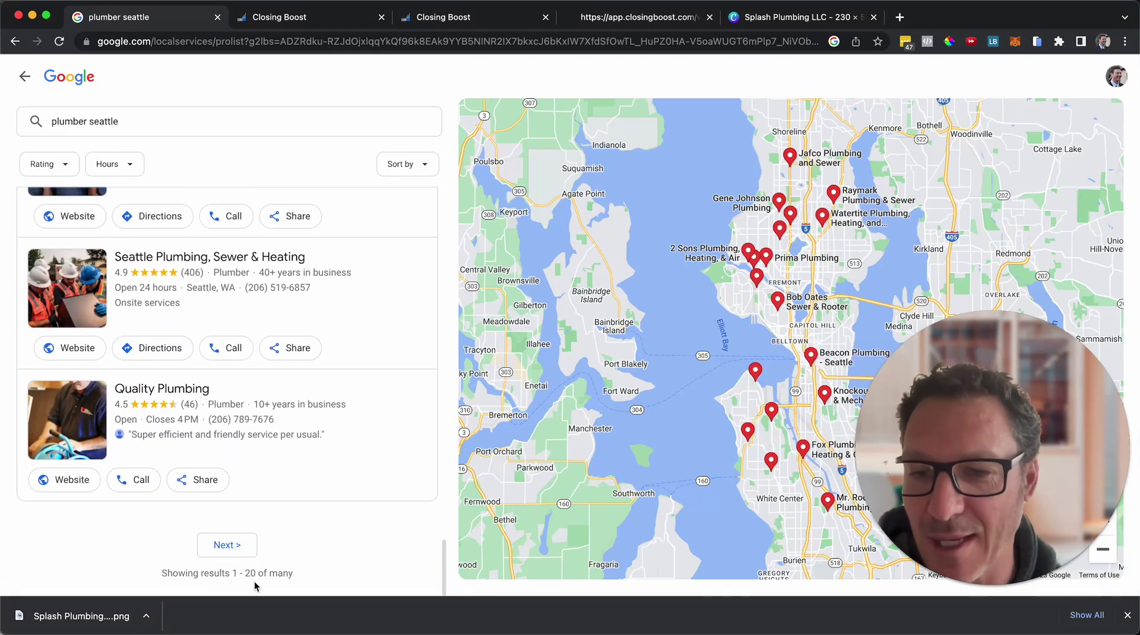
Go to the next page of listings and find Splash Plumbing Llc, rated 4.3 from 12 reviews.
click(232, 546)
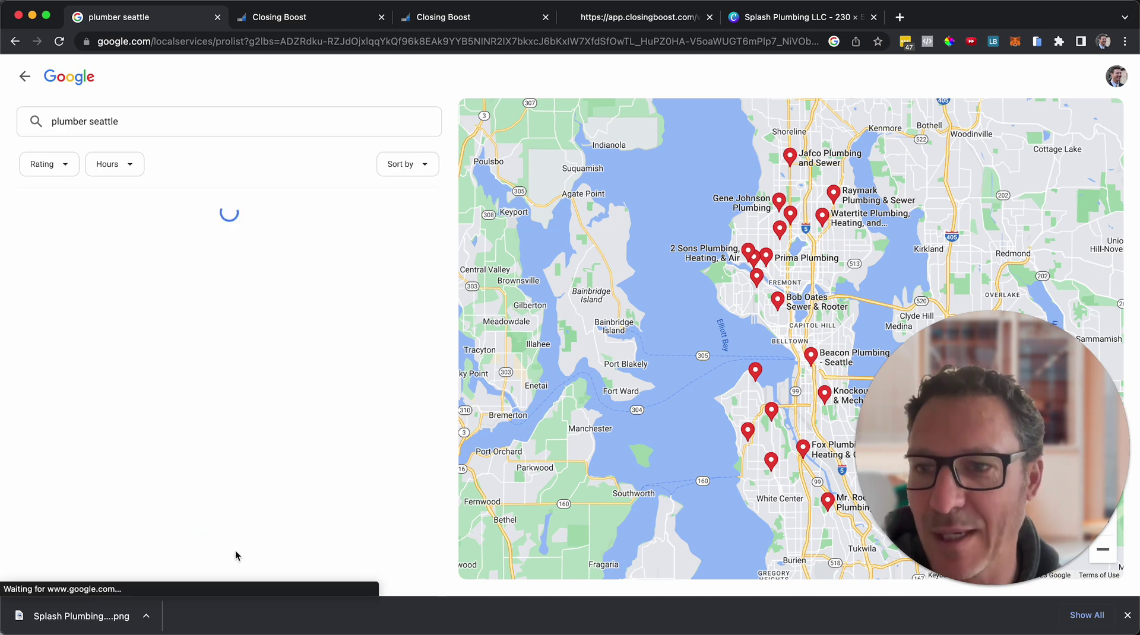
scroll(175, 383, down, 2)
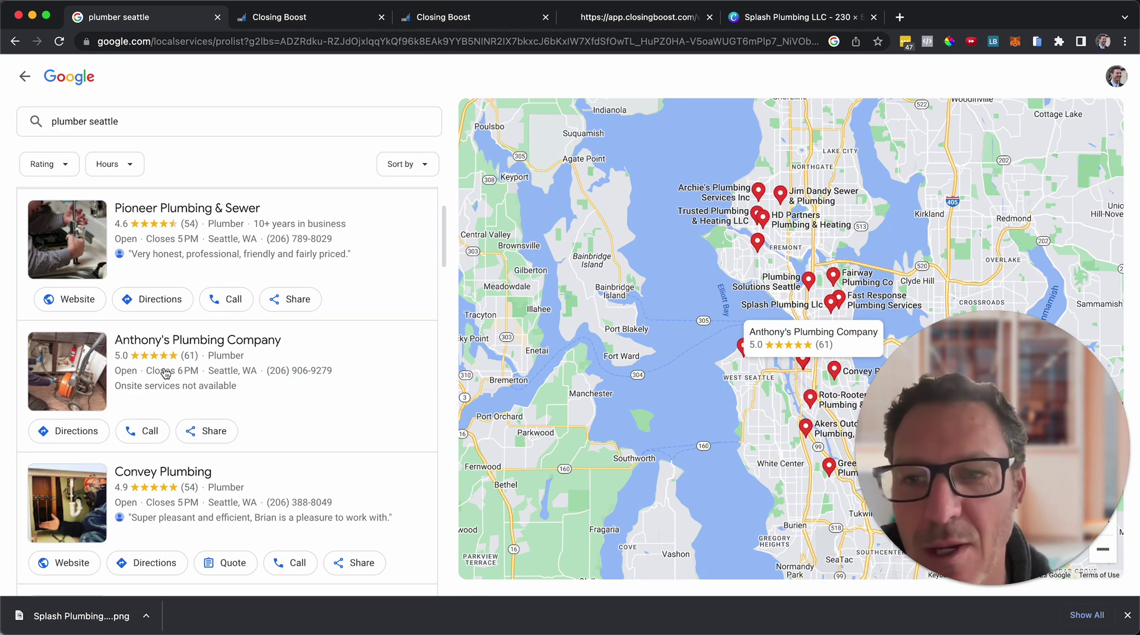
scroll(237, 388, down, 3)
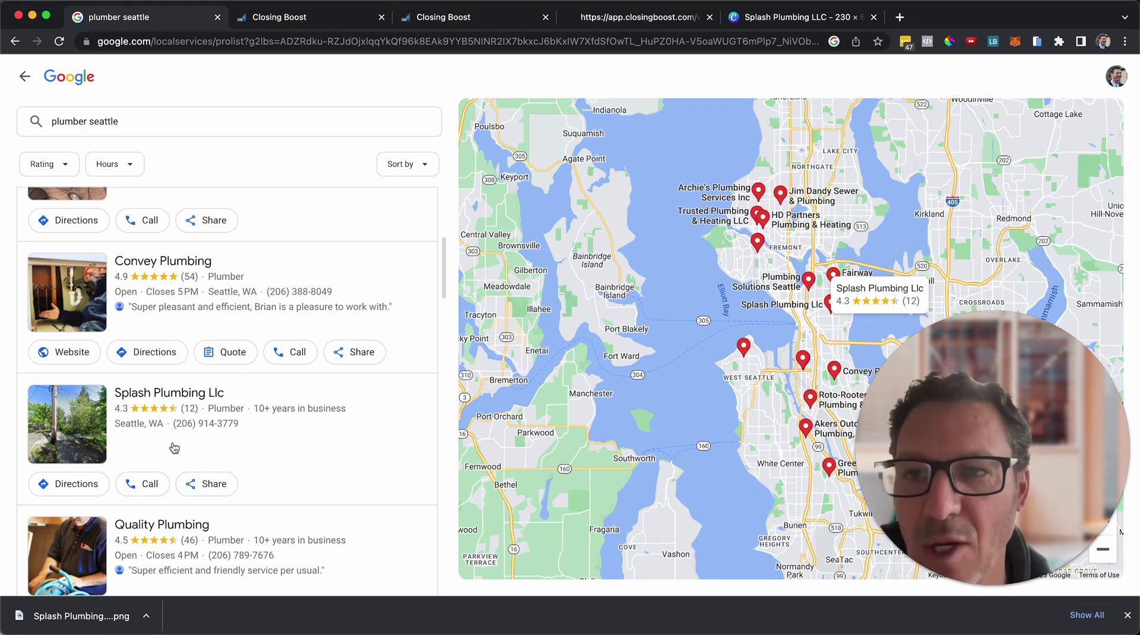
scroll(173, 448, up, 3)
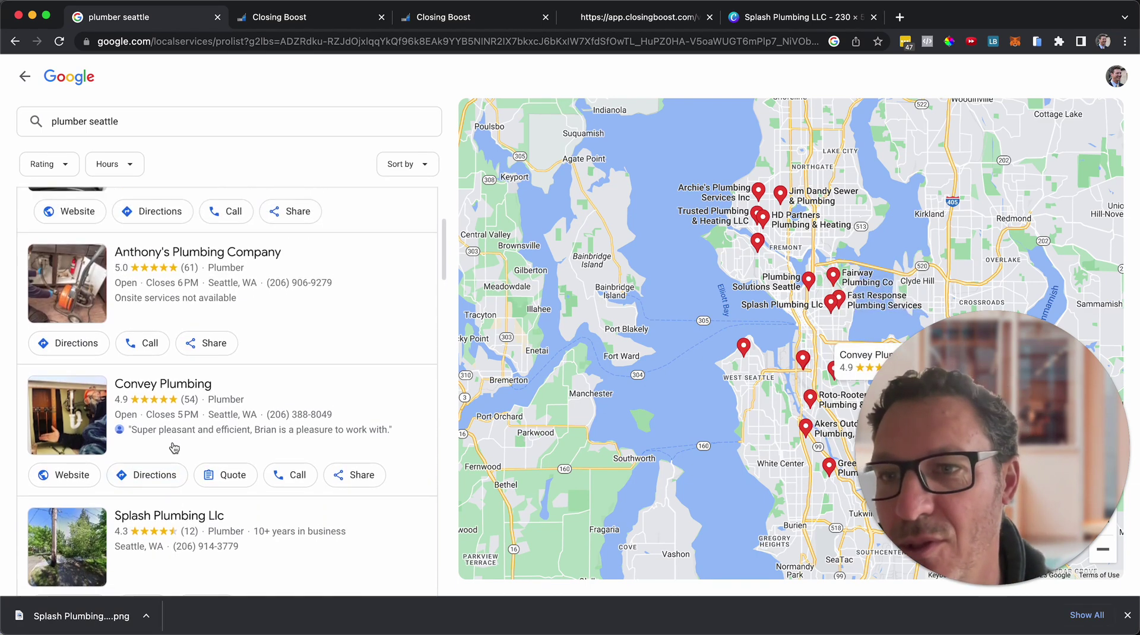
scroll(198, 499, down, 5)
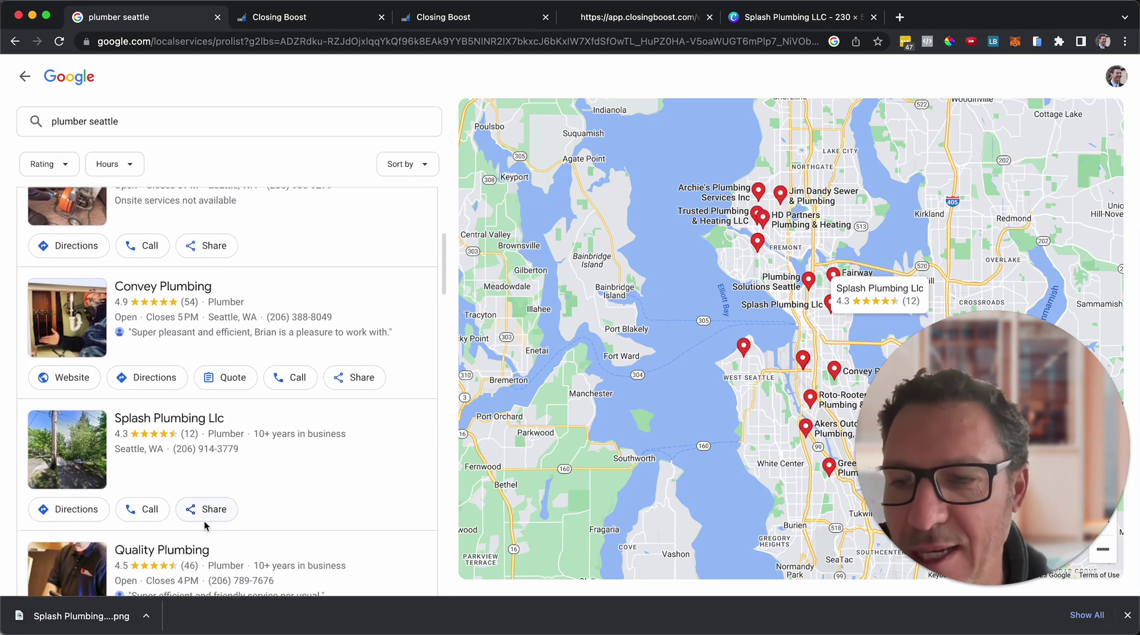
scroll(205, 526, down, 2)
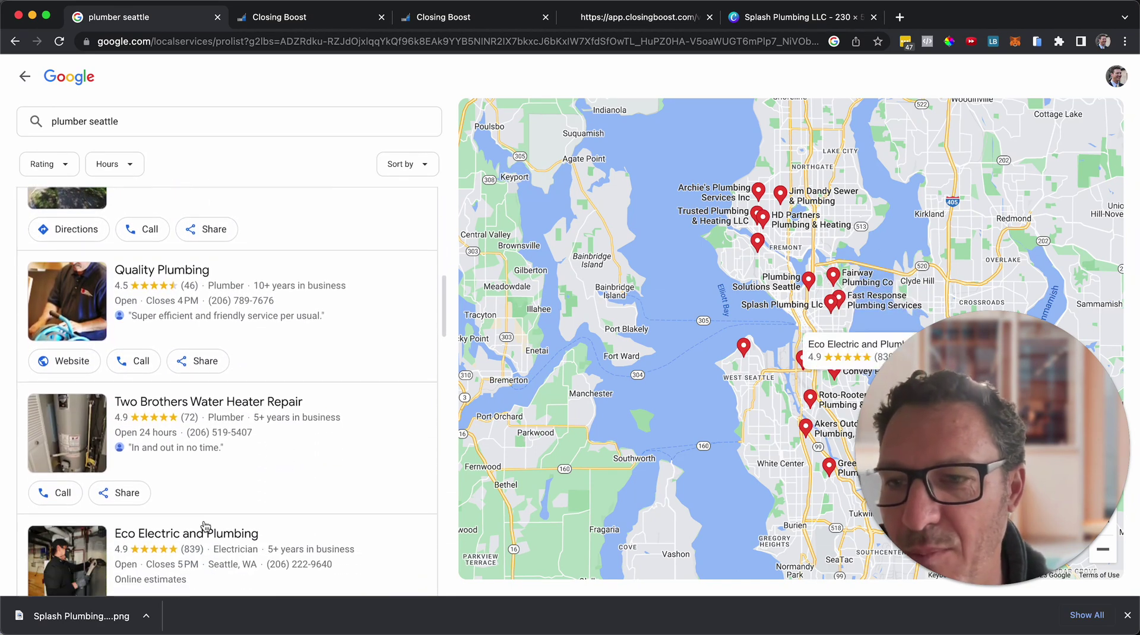
scroll(250, 421, down, 8)
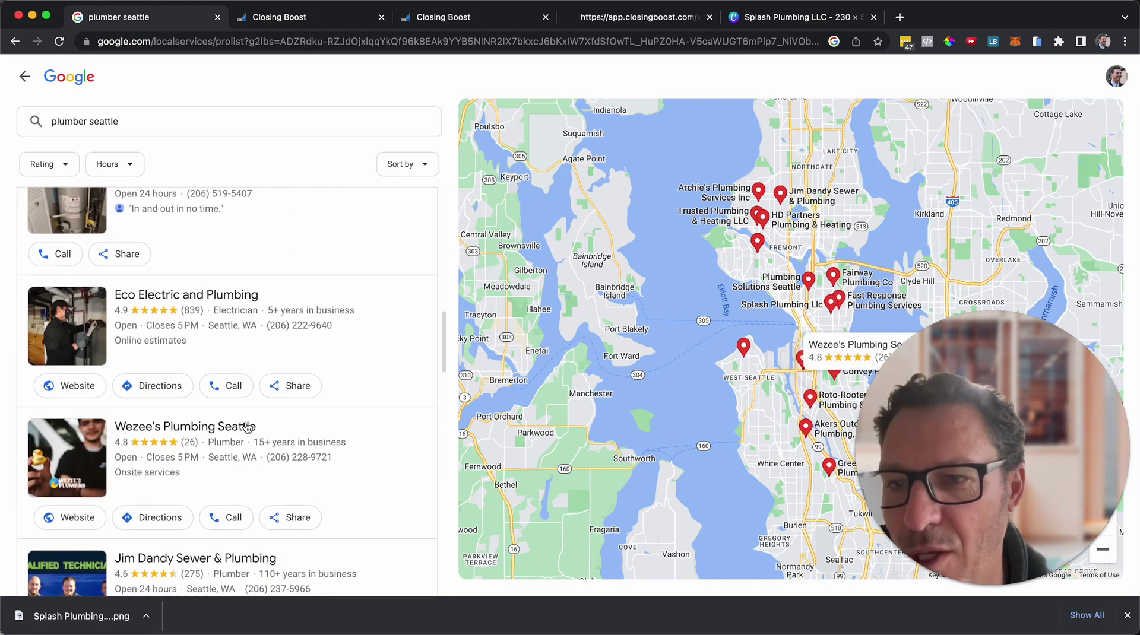
scroll(248, 428, down, 4)
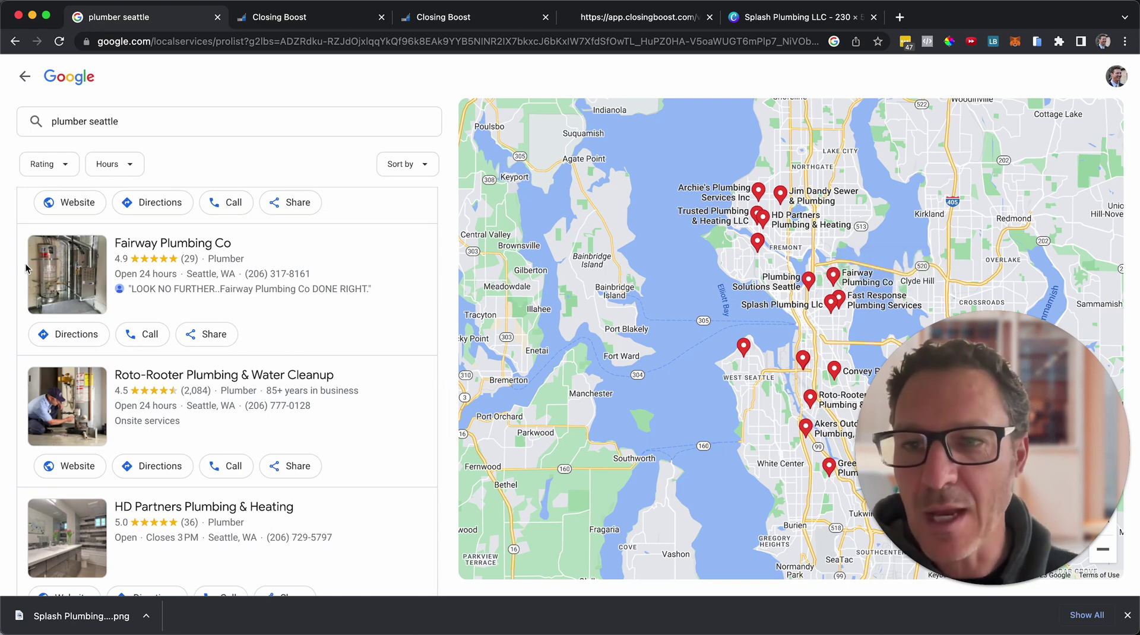
scroll(219, 285, up, 6)
scroll(199, 304, up, 6)
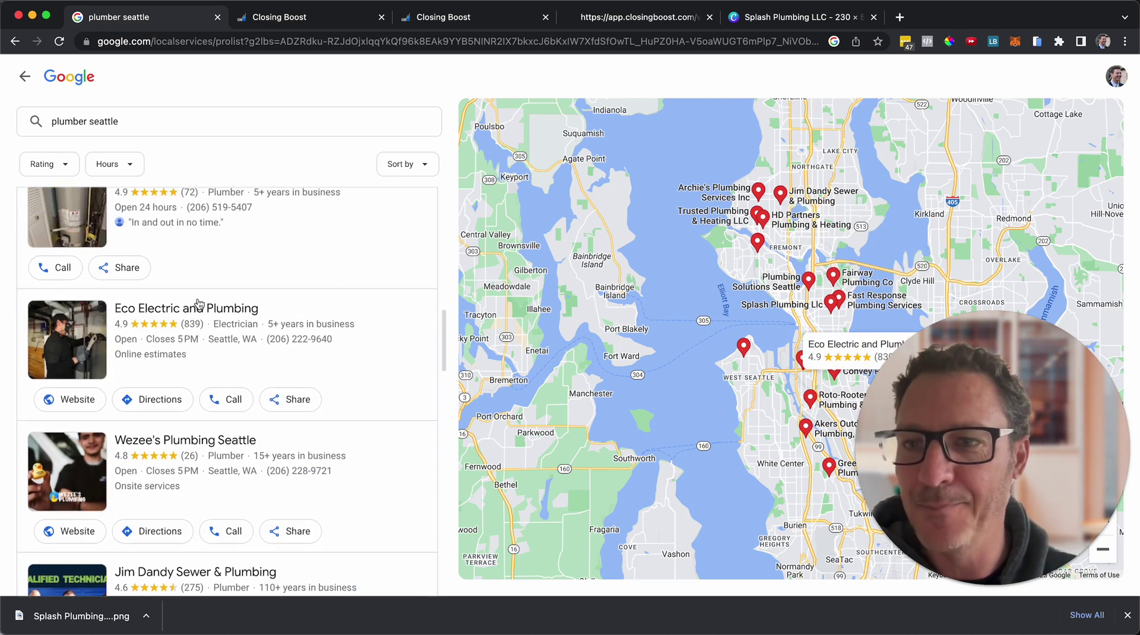
scroll(199, 304, up, 1)
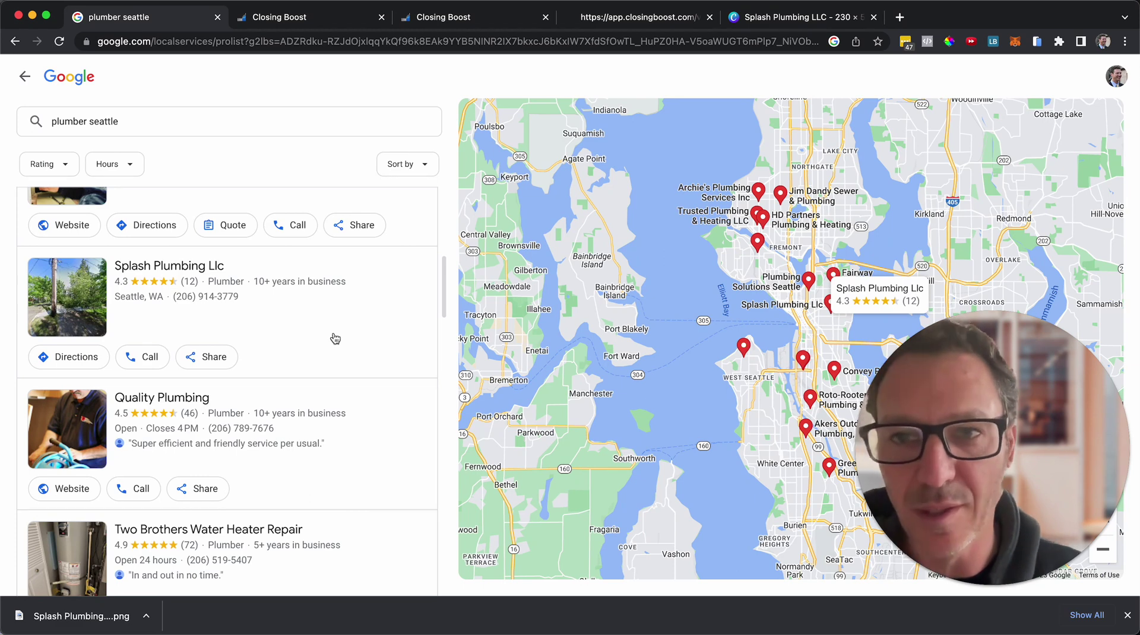
Start a new website from the Template Library and search the templates for 'plumb'.
click(297, 26)
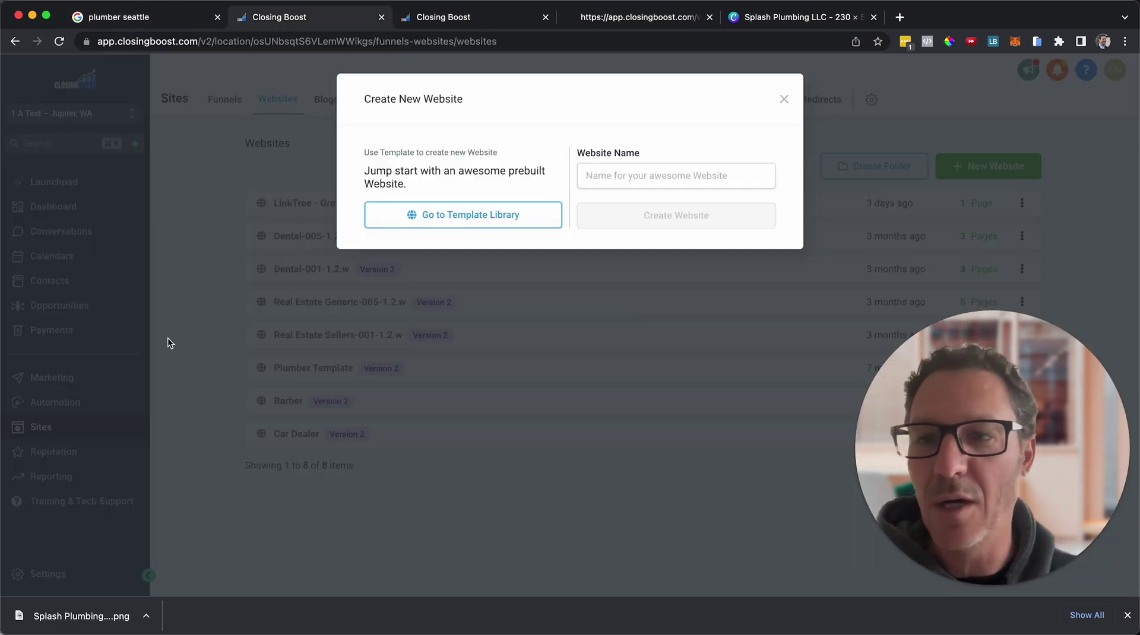
click(783, 99)
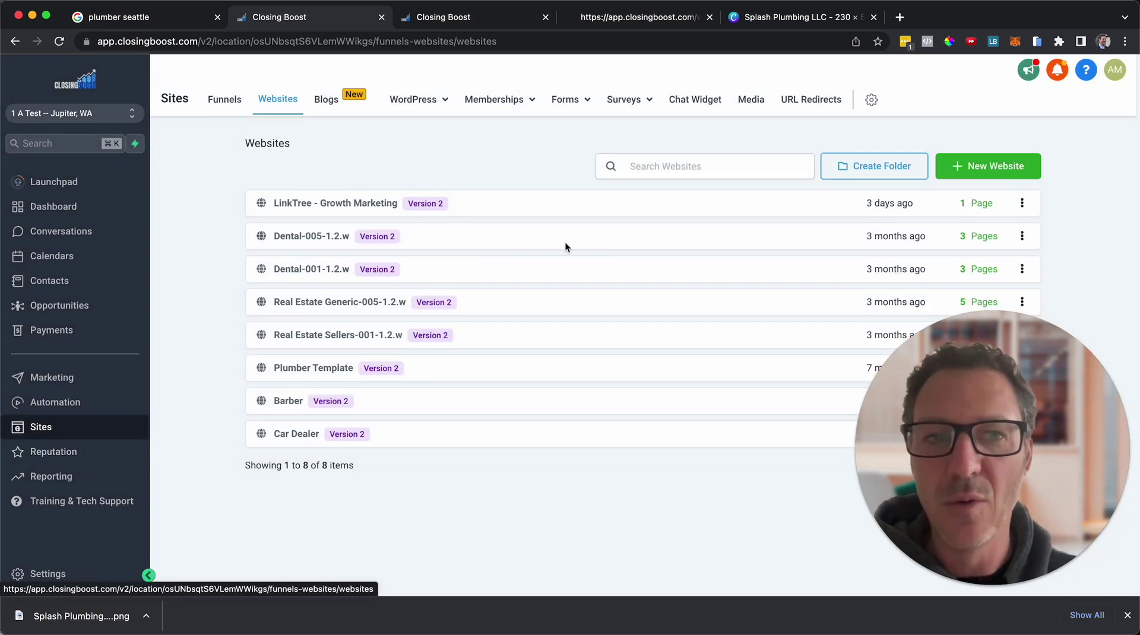
click(968, 168)
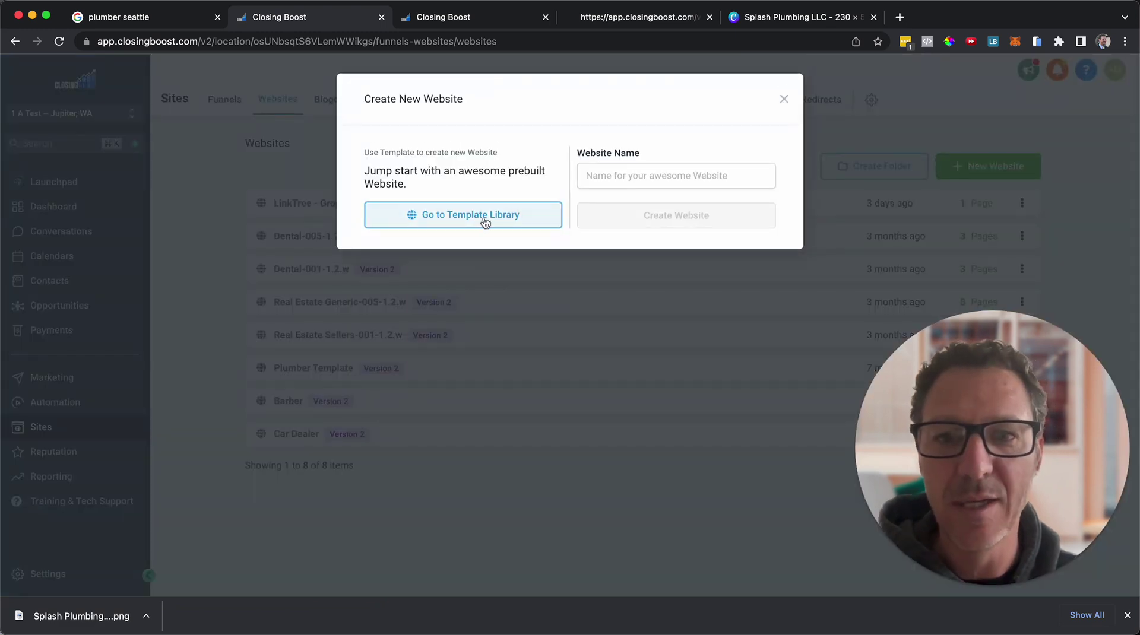
click(479, 221)
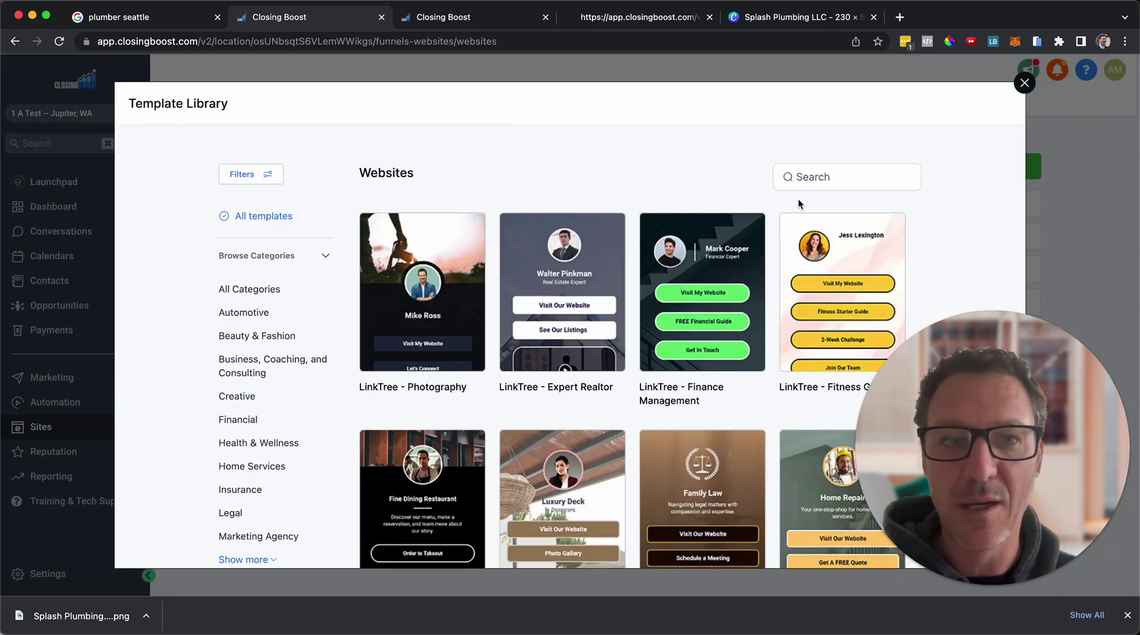
click(830, 175)
text(plumb)
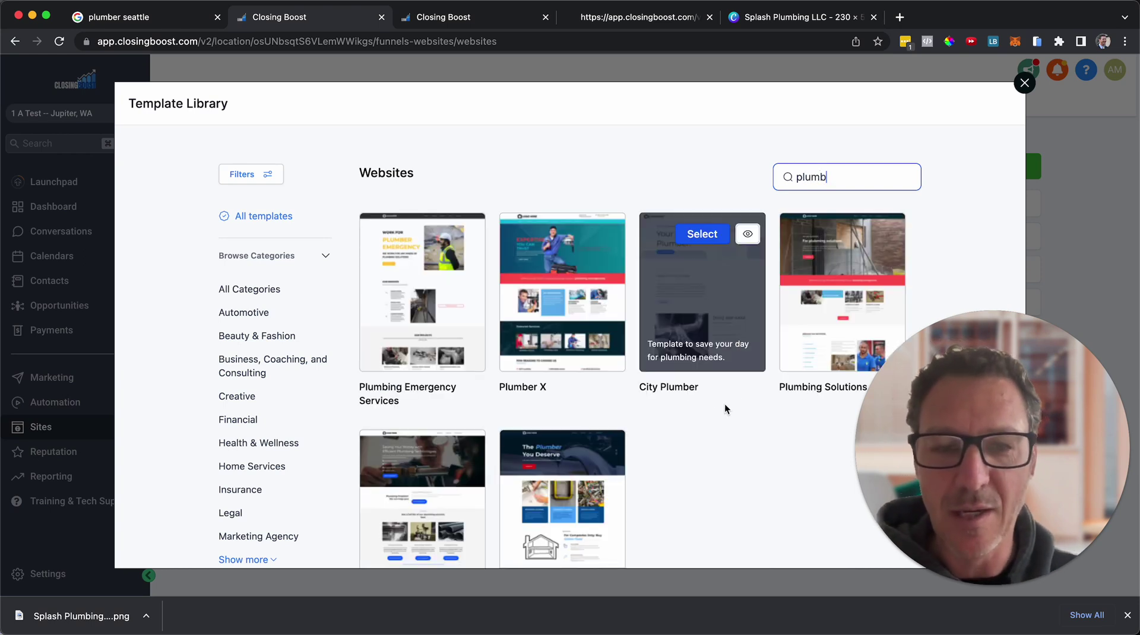
Preview the Plumber X template and scroll through its design.
scroll(717, 414, down, 3)
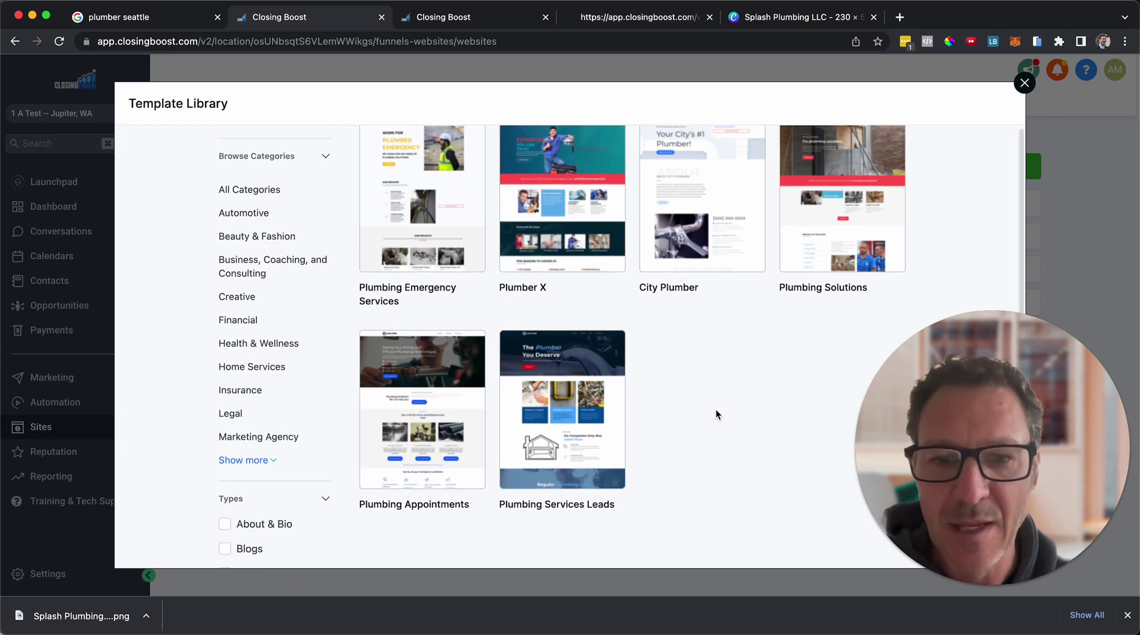
scroll(716, 414, up, 1)
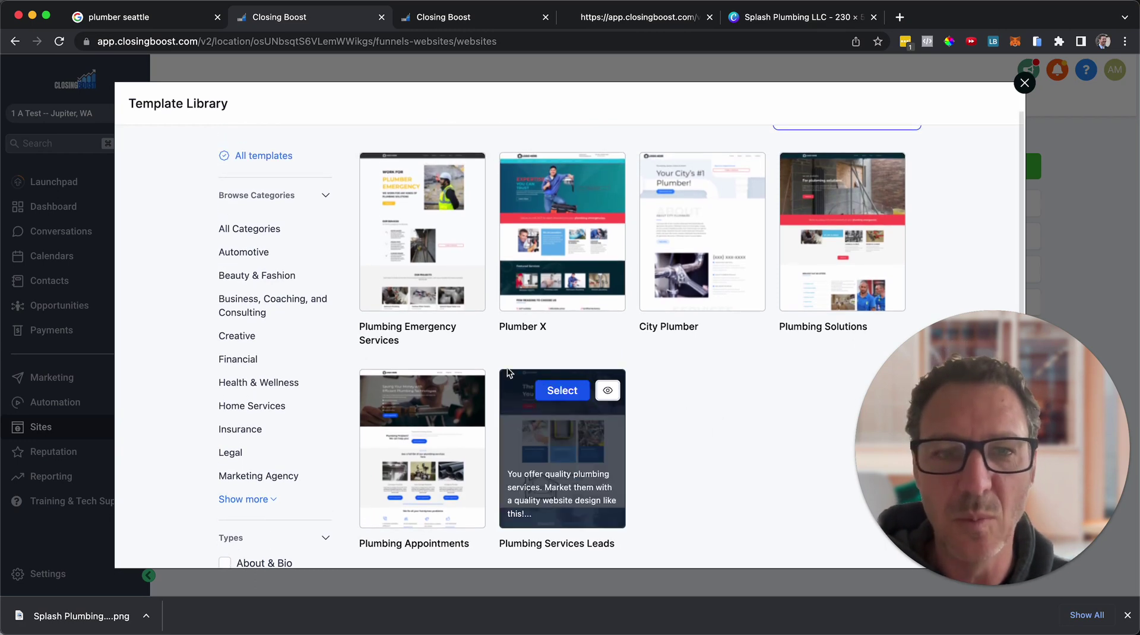
mouse_move(521, 267)
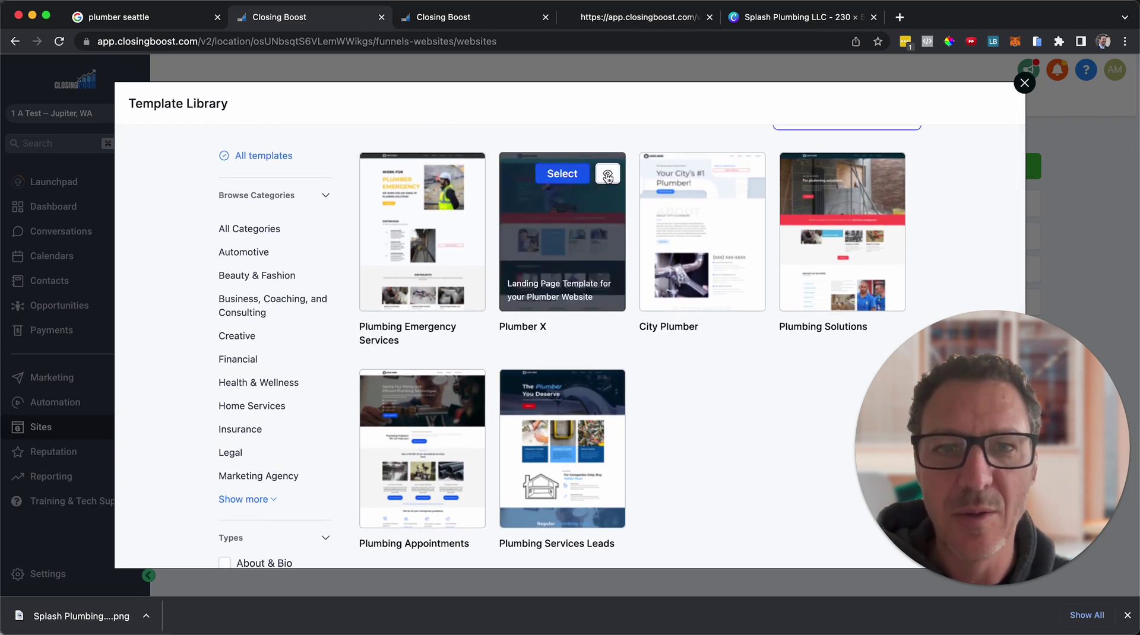
click(608, 175)
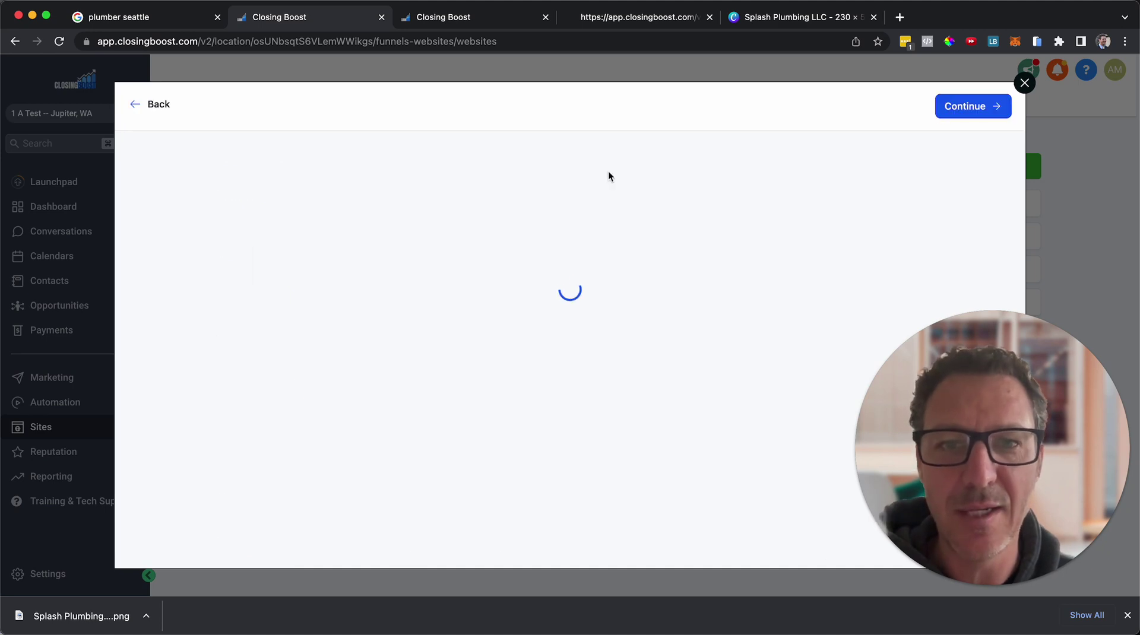
scroll(540, 337, down, 1)
scroll(540, 334, down, 10)
scroll(539, 337, up, 3)
scroll(539, 337, down, 4)
scroll(540, 337, down, 10)
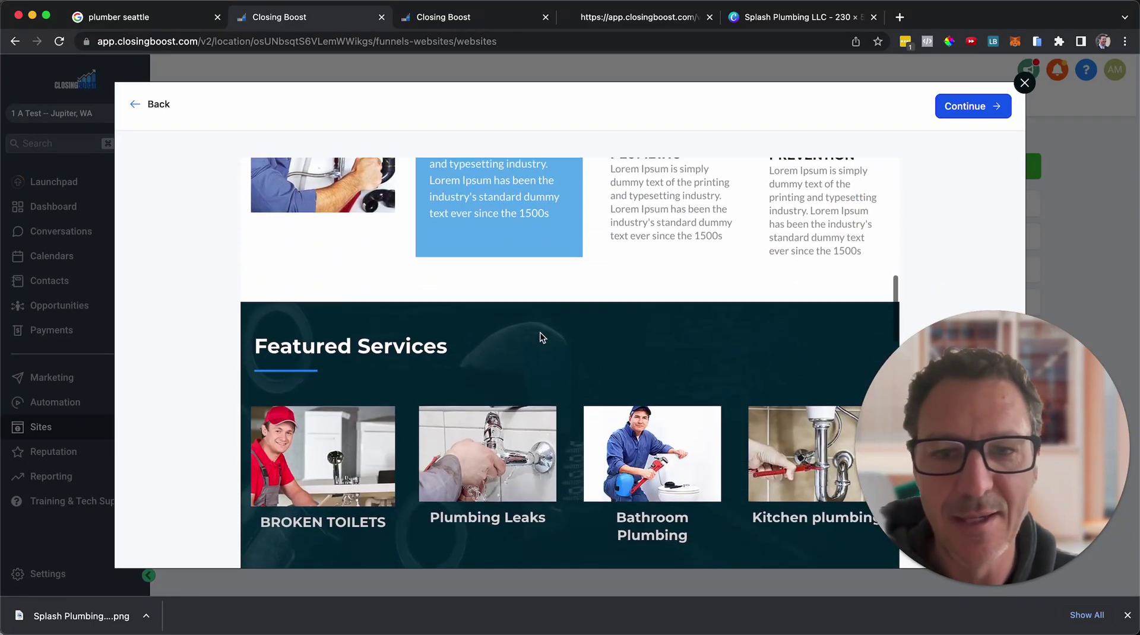
scroll(539, 332, up, 6)
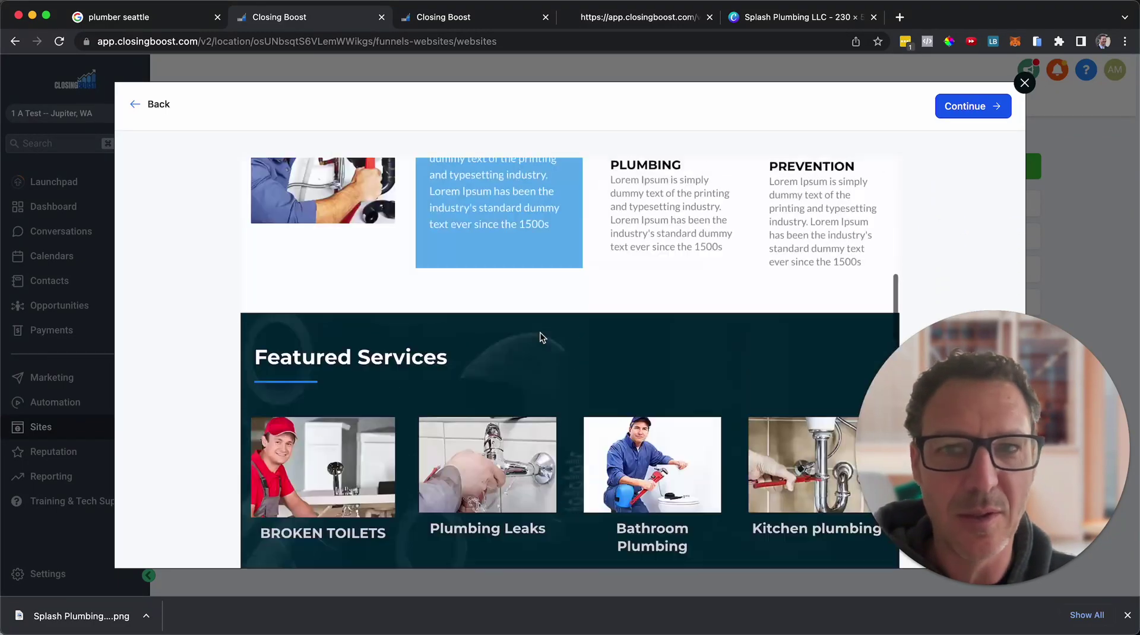
click(153, 104)
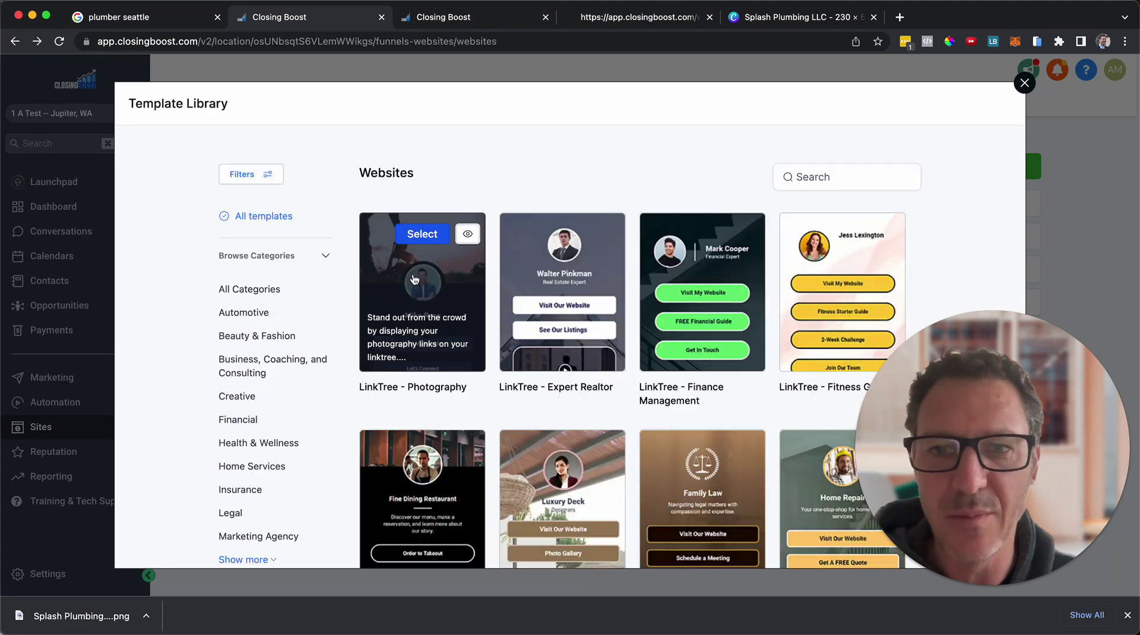
click(836, 180)
text(plumb)
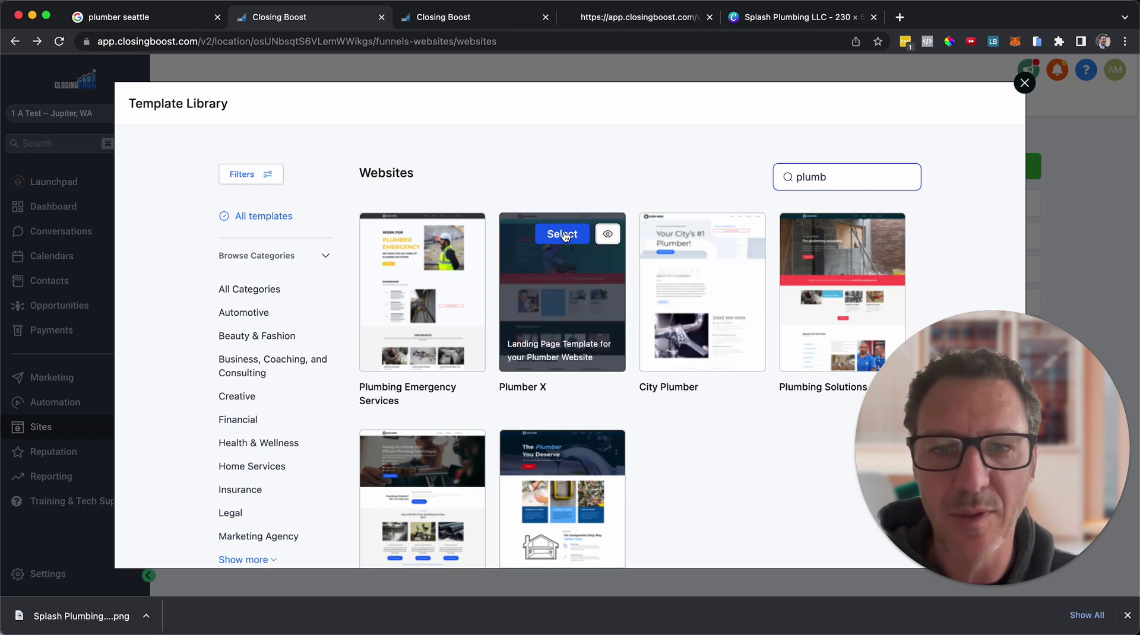
click(605, 237)
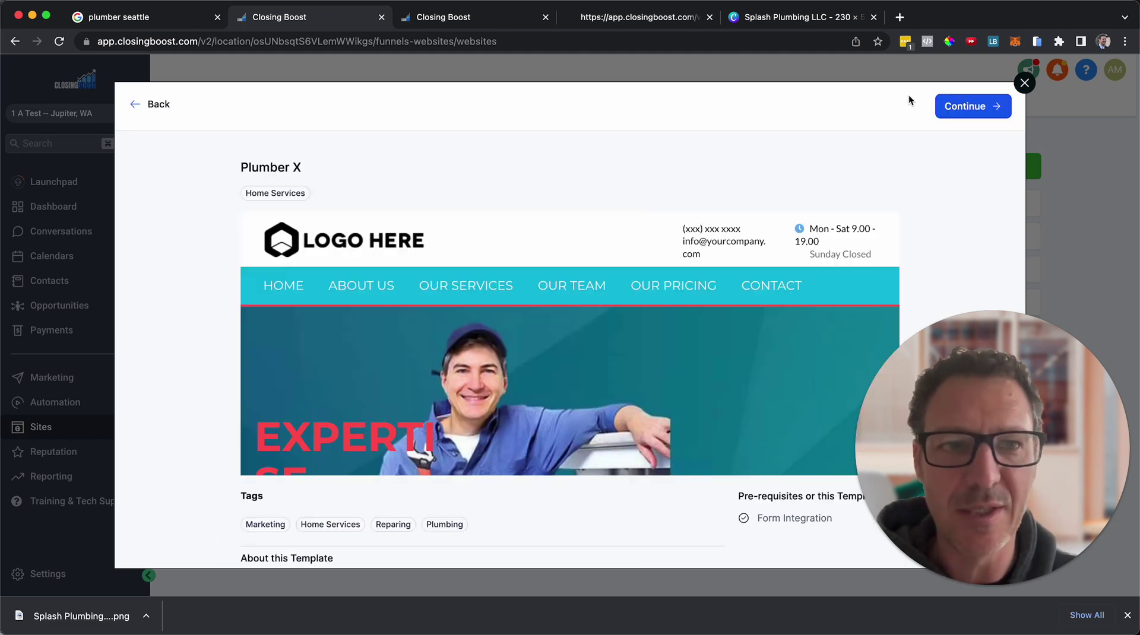
click(956, 108)
click(751, 142)
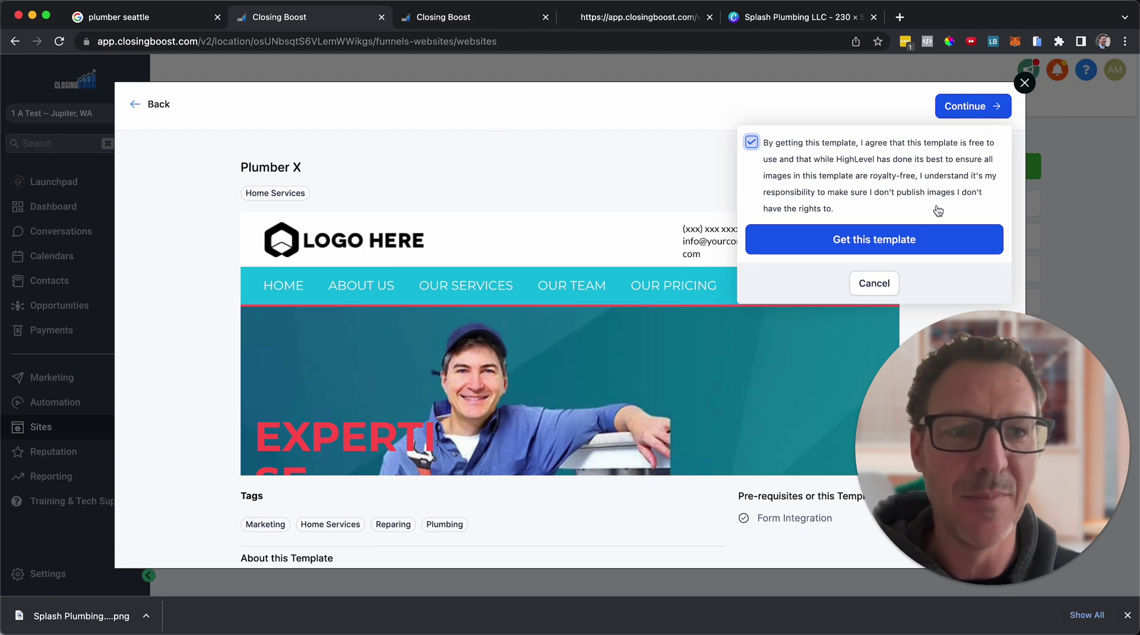
click(884, 286)
Scroll through the Template Library's templates, then close the library to return to Websites.
click(156, 112)
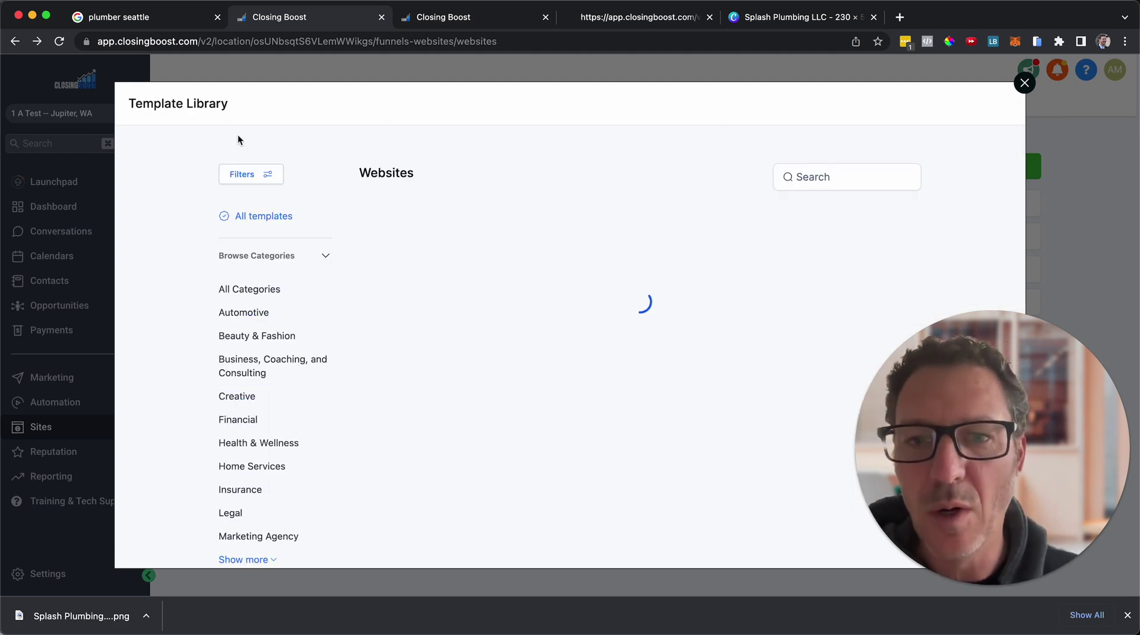
scroll(537, 326, down, 1)
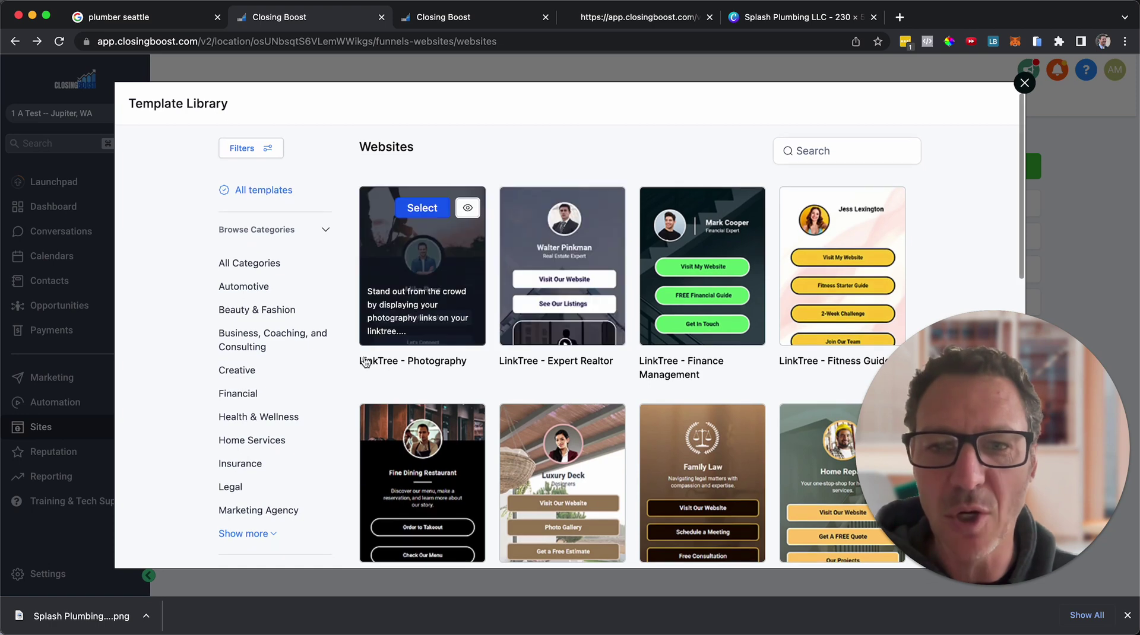
scroll(698, 388, down, 3)
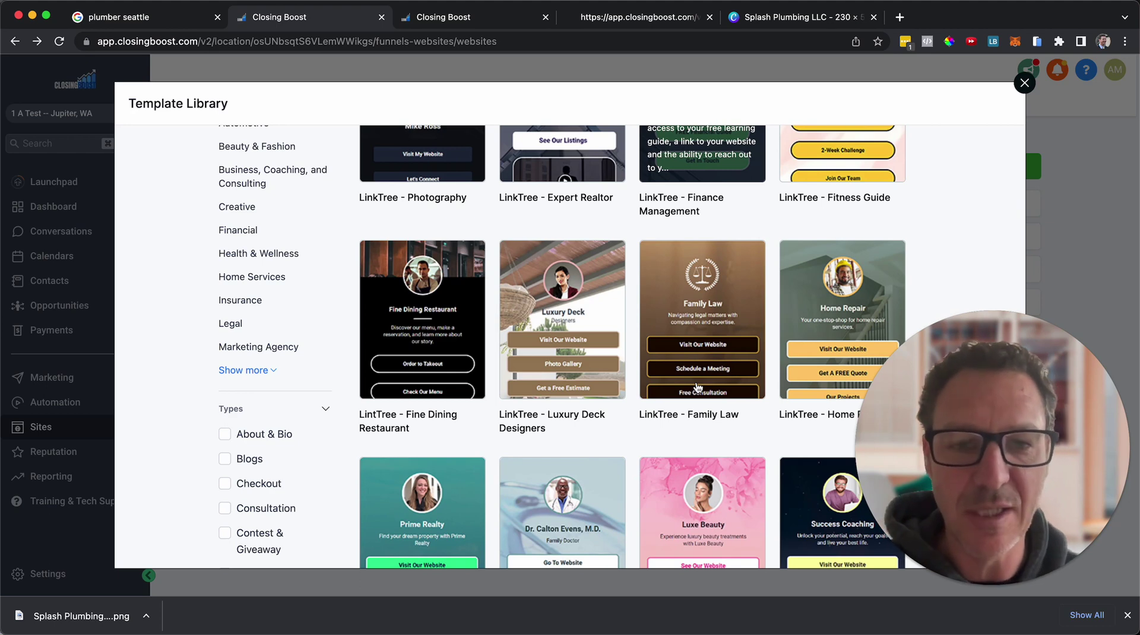
scroll(717, 386, down, 6)
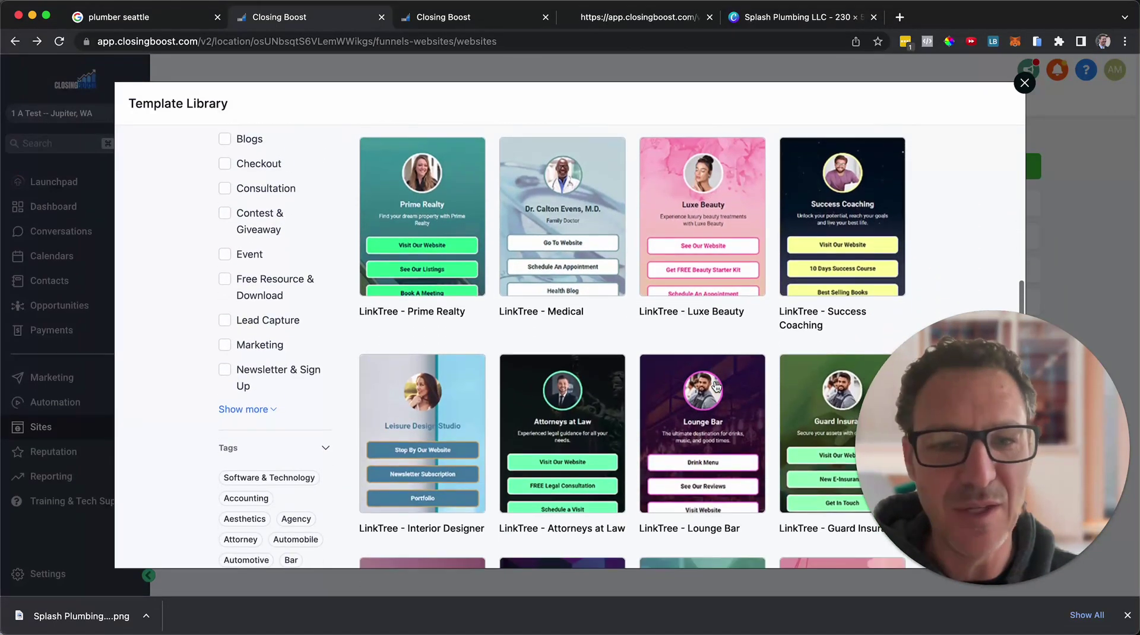
scroll(717, 386, down, 3)
scroll(717, 387, down, 2)
click(1025, 83)
Open the Plumber Template website and edit its home page in the page builder.
click(287, 369)
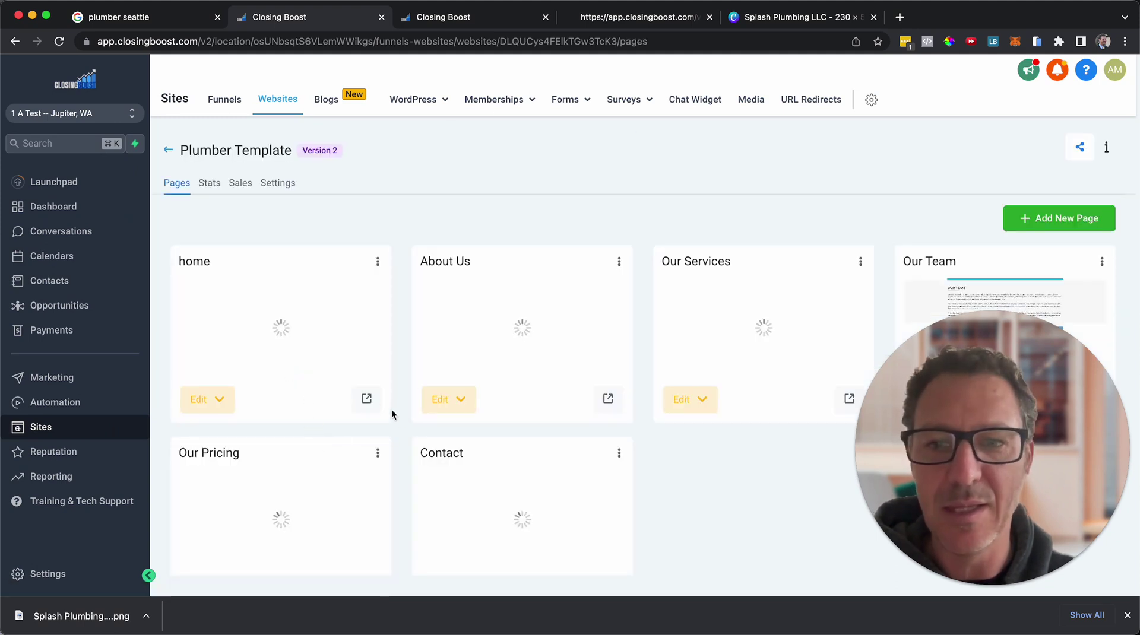
click(222, 408)
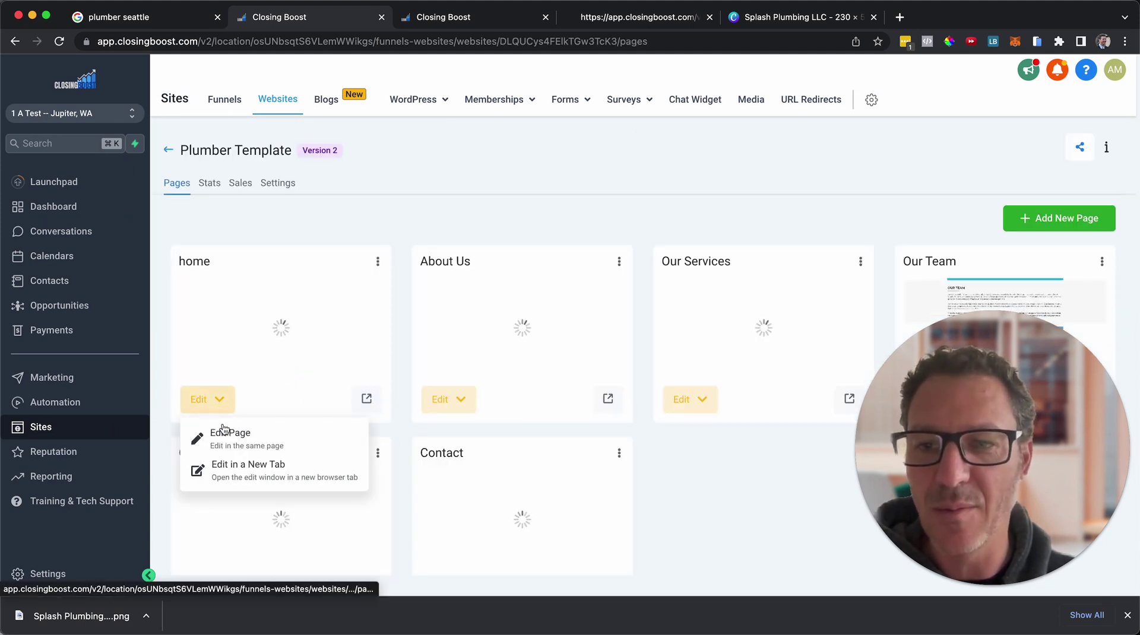
click(232, 438)
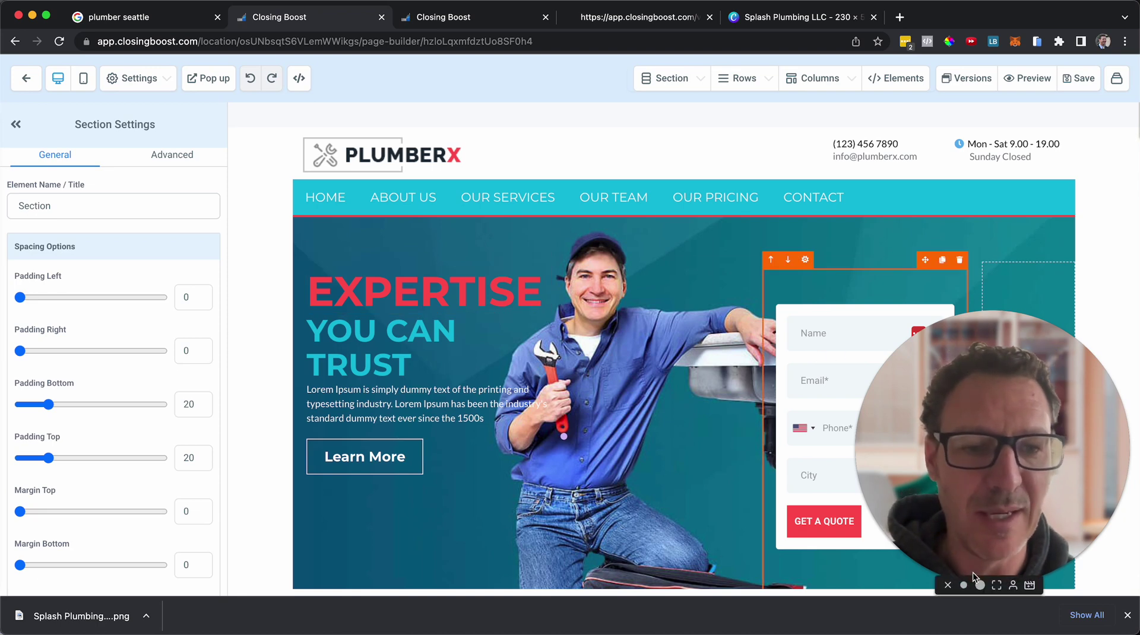
click(965, 584)
drag(971, 518, 1116, 504)
scroll(636, 380, down, 5)
scroll(636, 380, up, 5)
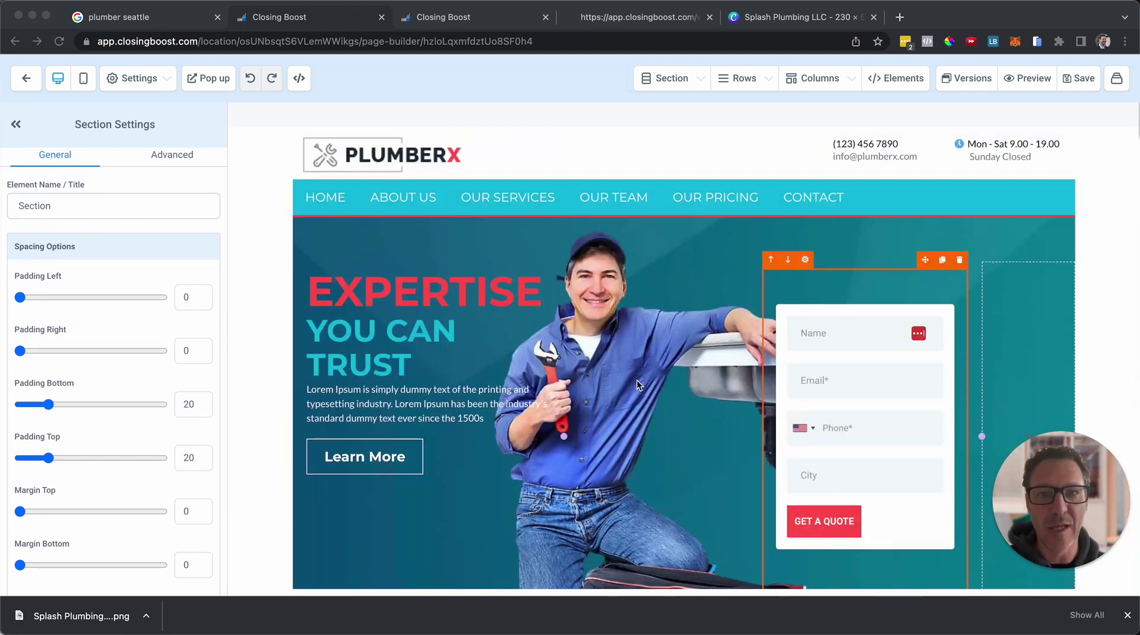
click(158, 16)
click(158, 15)
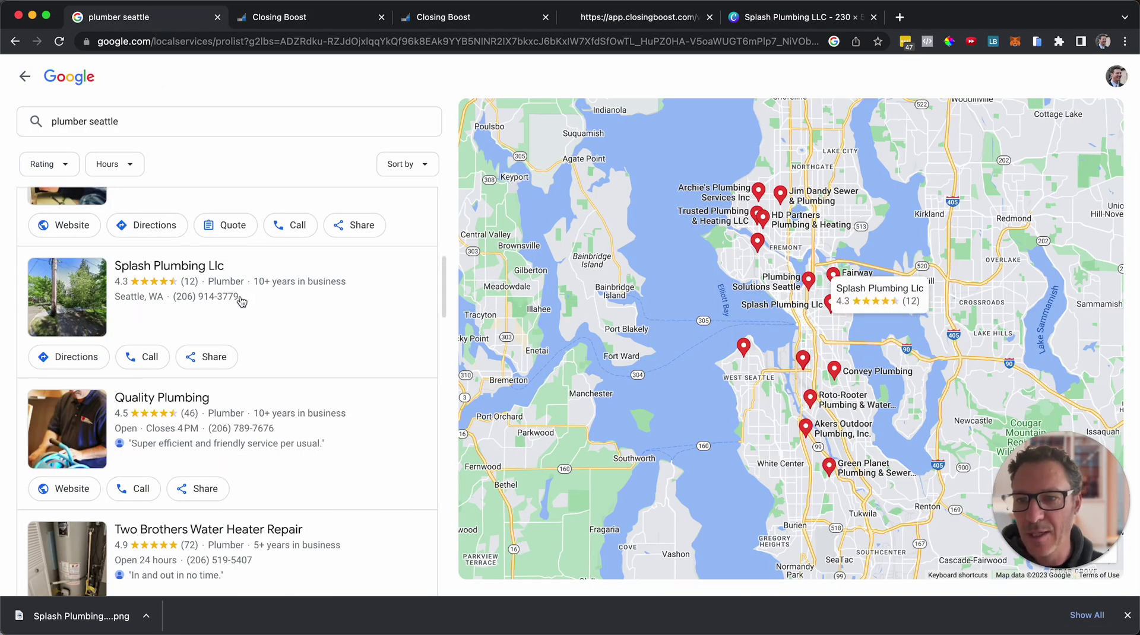
drag(241, 300, 175, 303)
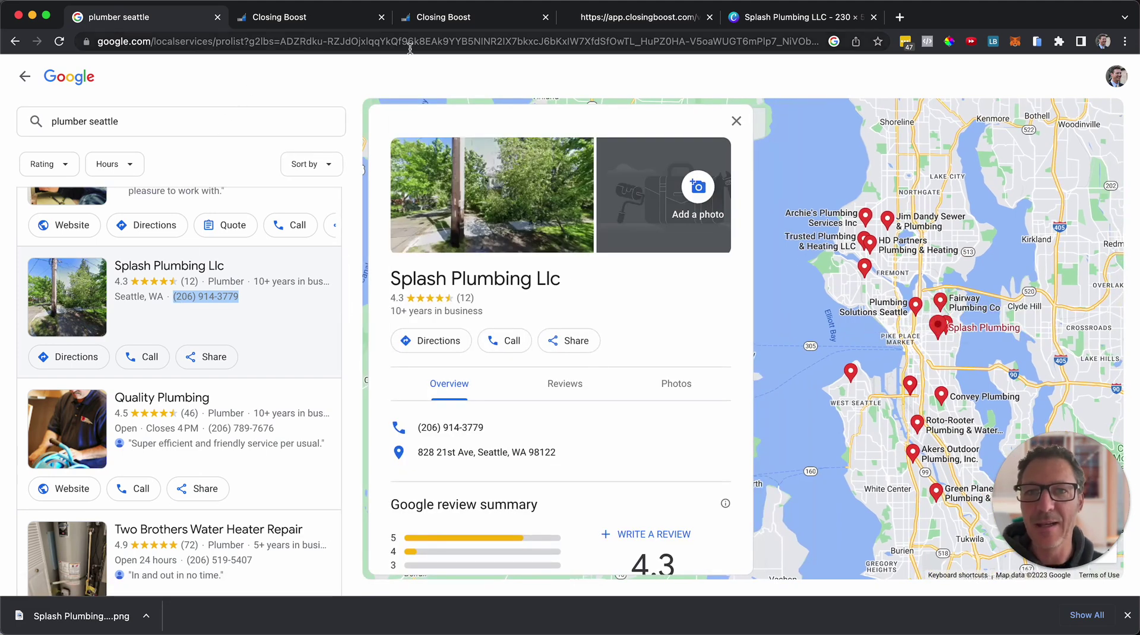
click(326, 18)
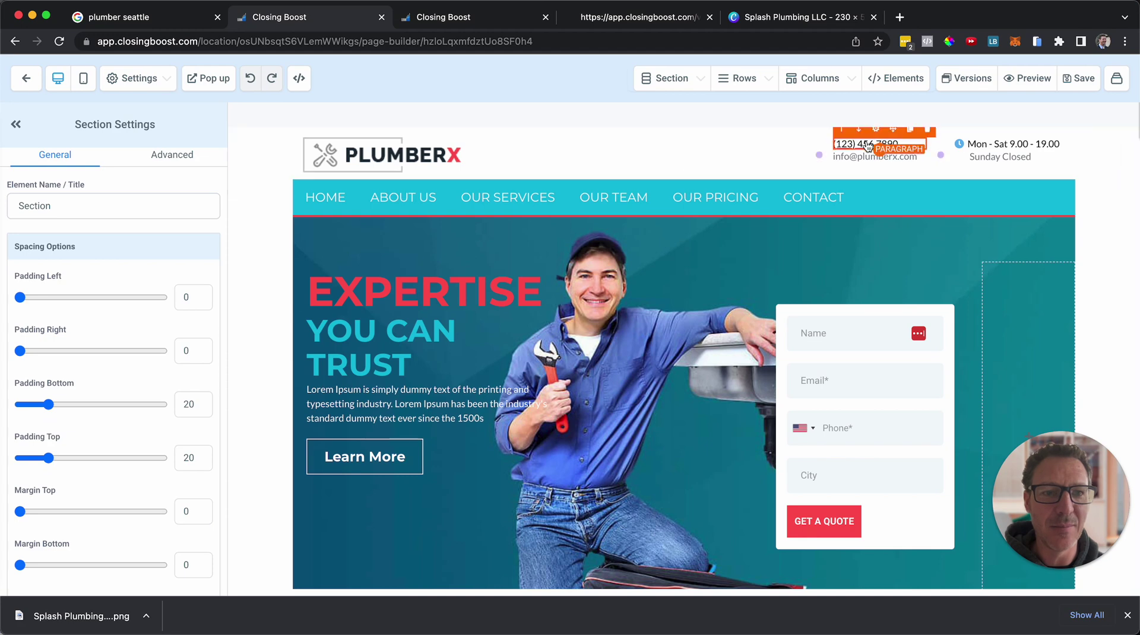
click(868, 145)
double_click(869, 145)
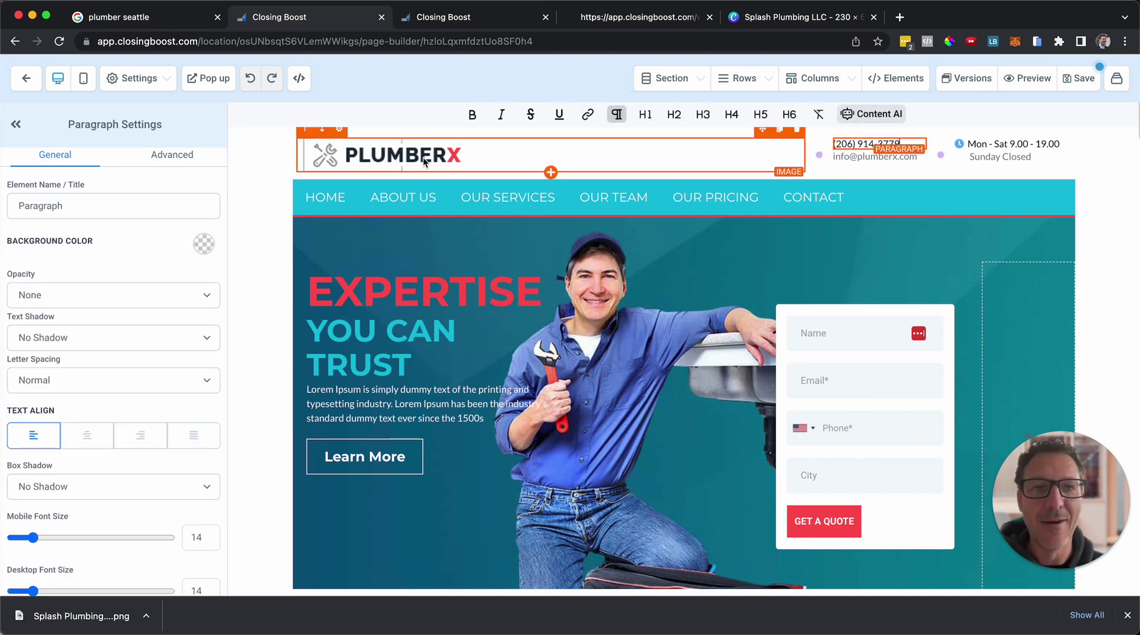
click(775, 21)
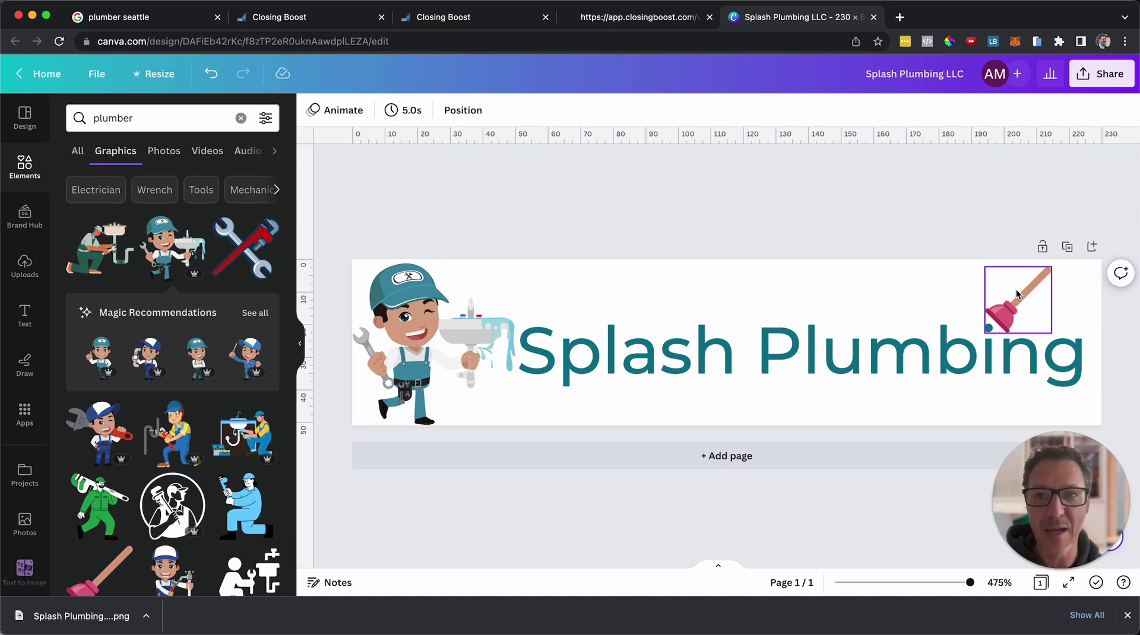
click(781, 351)
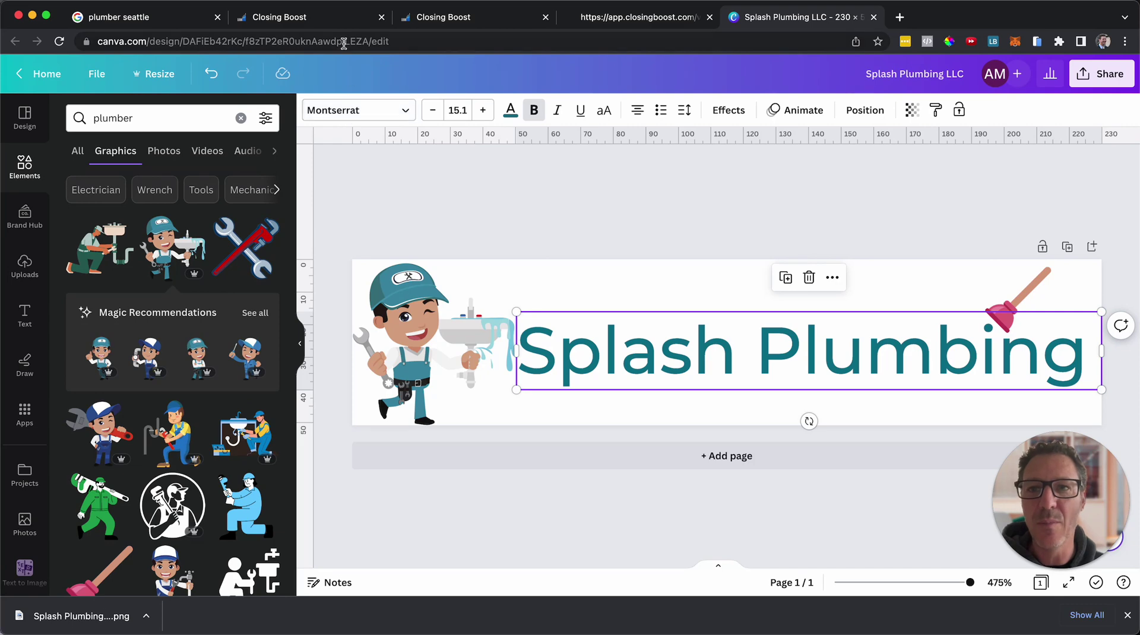
Back in the page builder, check the site's Montserrat and Lato fonts under Settings > Typography.
click(328, 21)
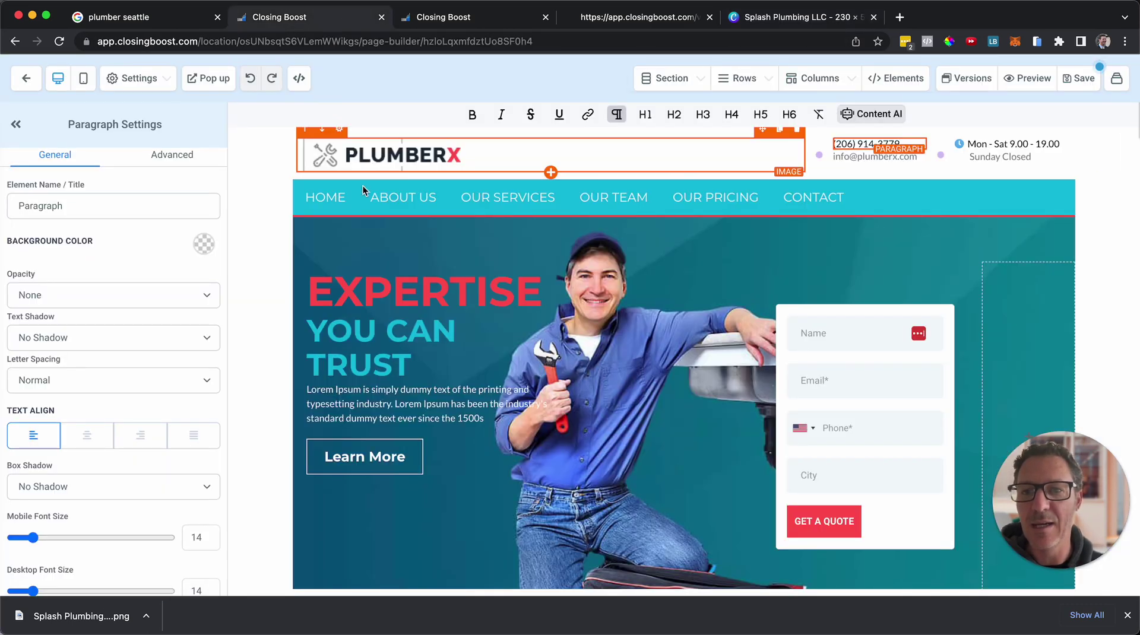
click(330, 281)
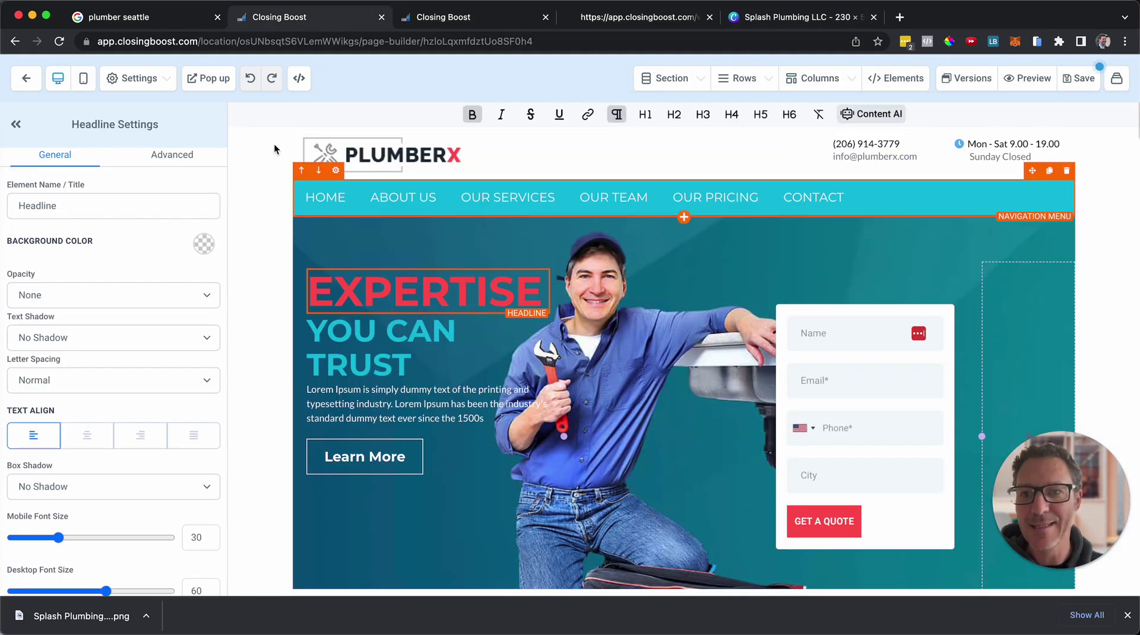
click(167, 82)
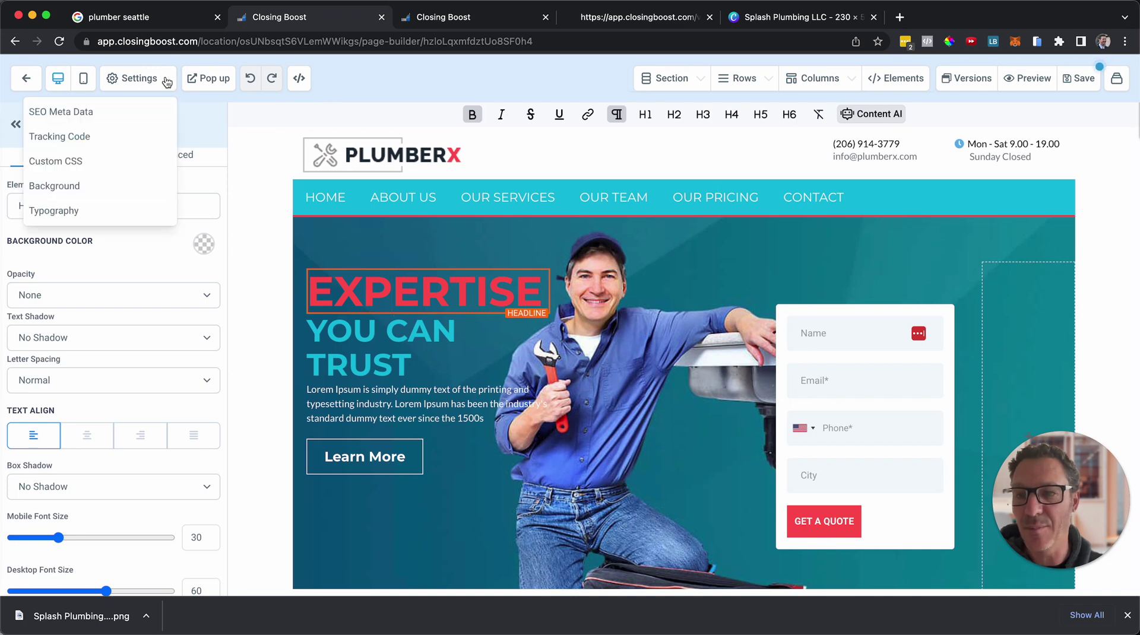
click(120, 209)
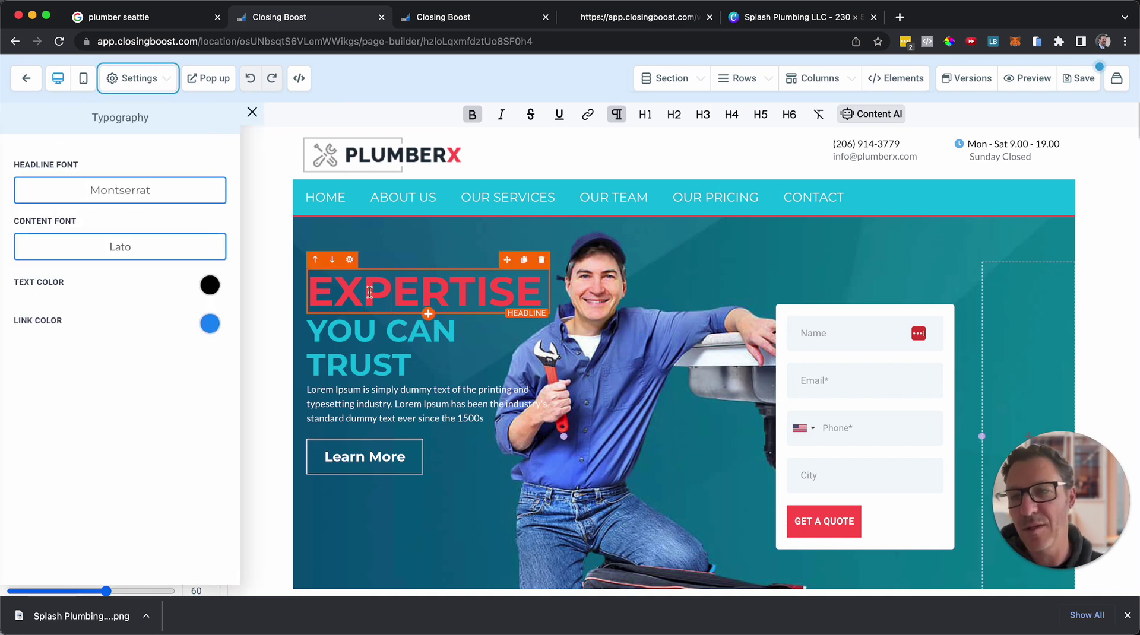
click(378, 164)
click(252, 112)
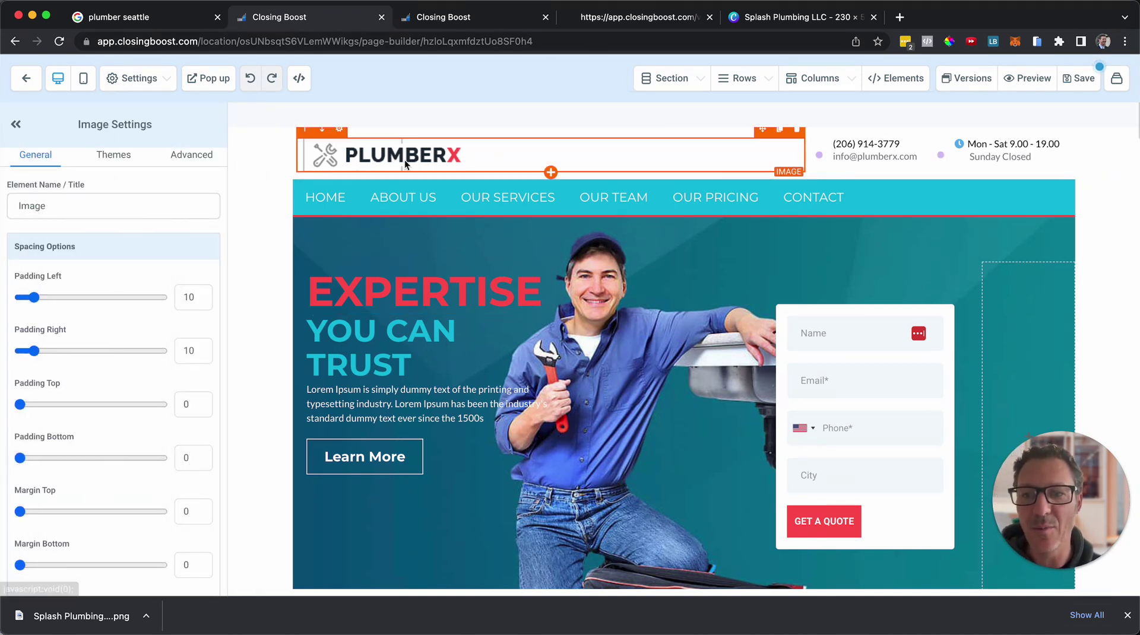
scroll(69, 344, down, 8)
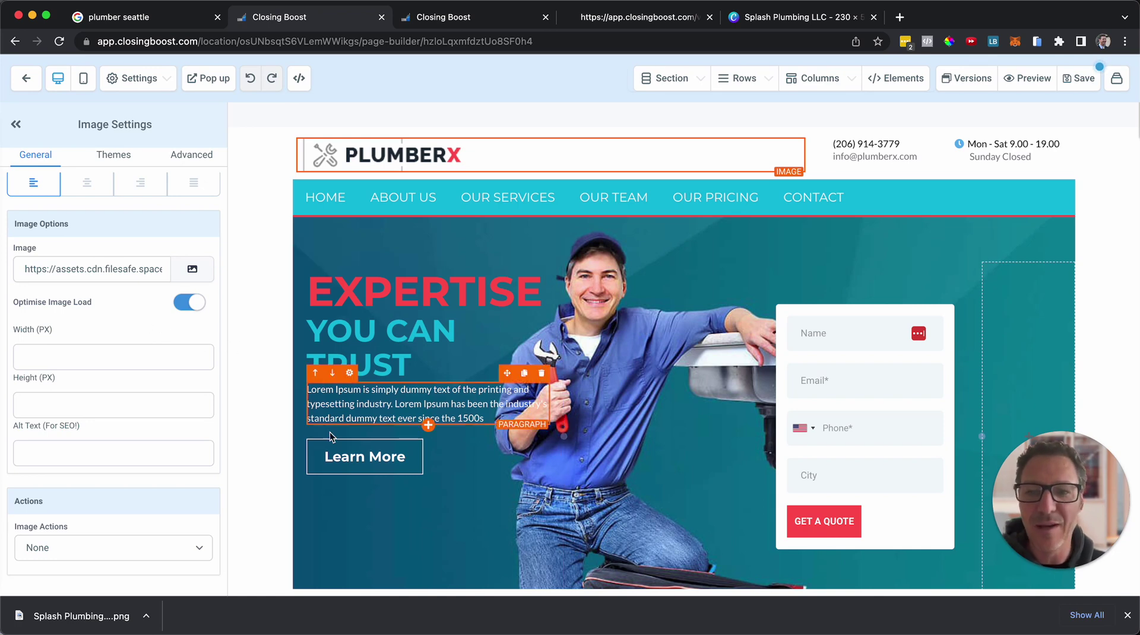
click(428, 402)
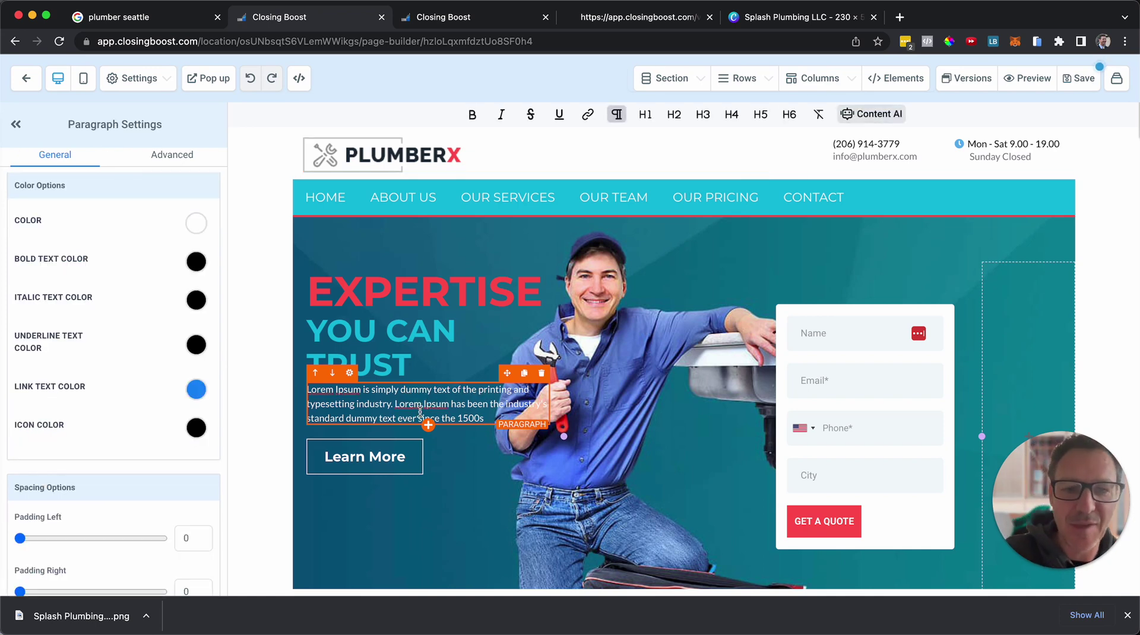
Scroll down the page and back, then select the PLUMBERX logo to show its image settings.
scroll(505, 425, down, 10)
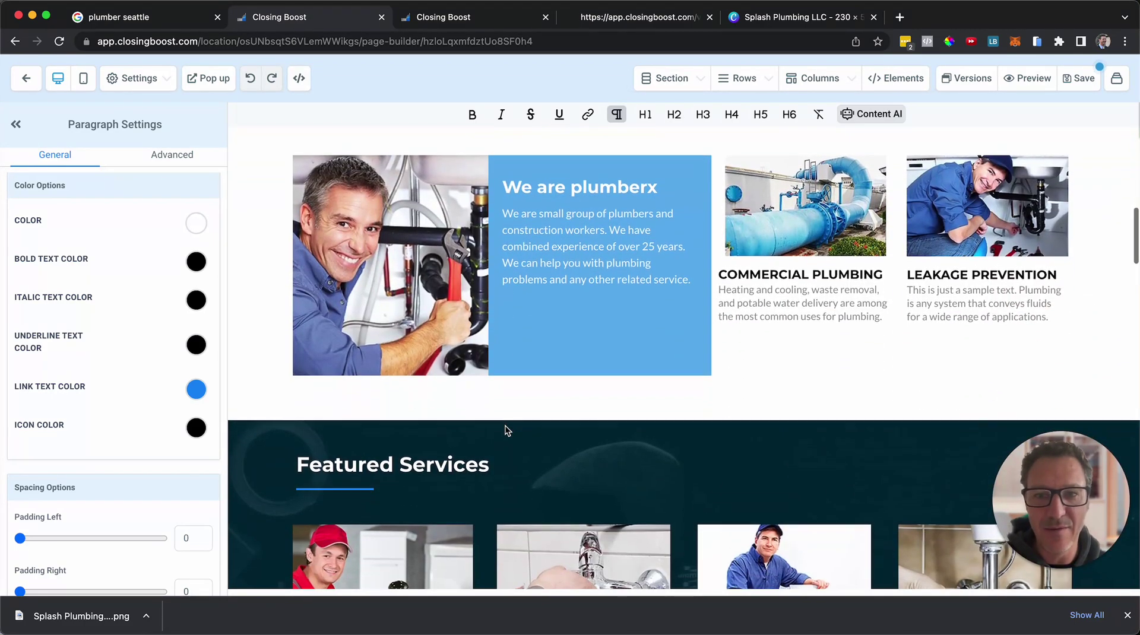
scroll(505, 430, down, 5)
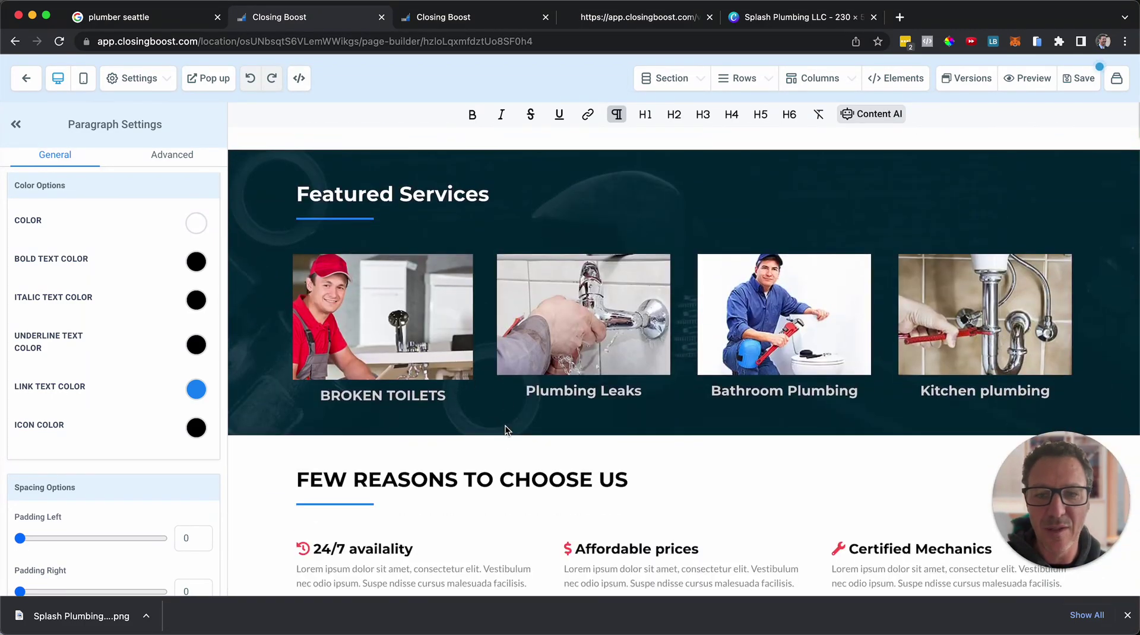
scroll(505, 427, down, 1)
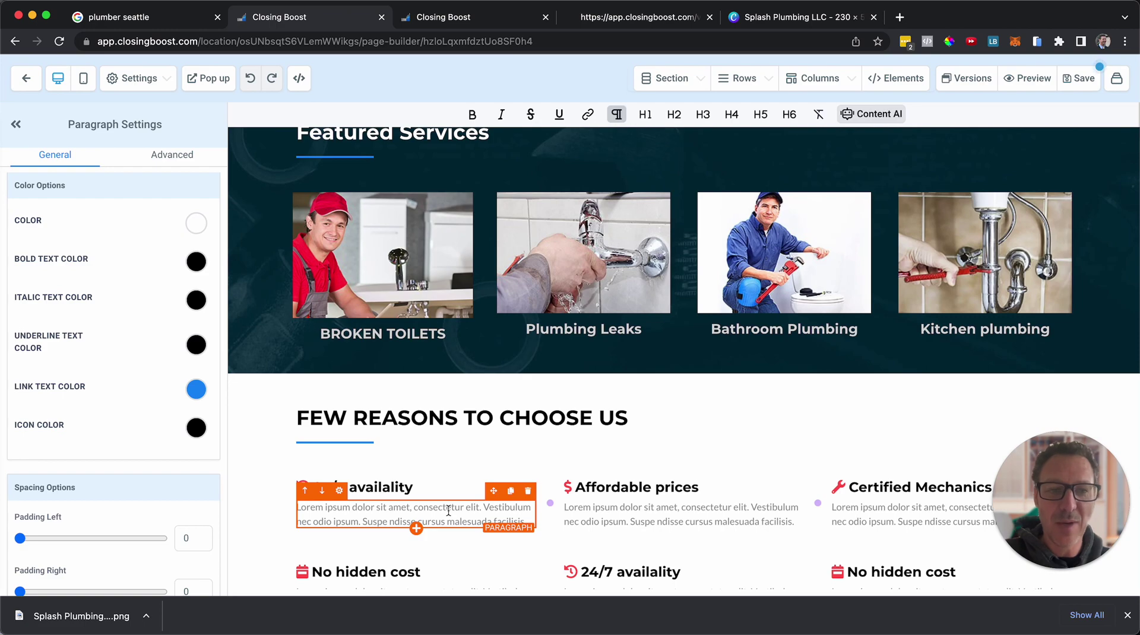
scroll(475, 415, up, 15)
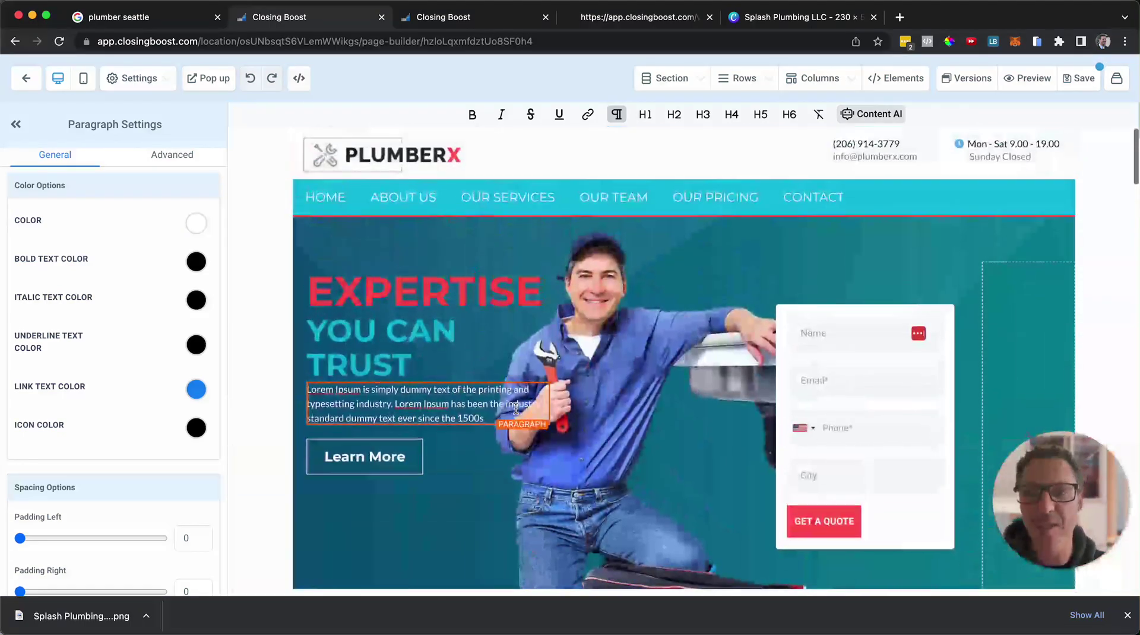
click(391, 145)
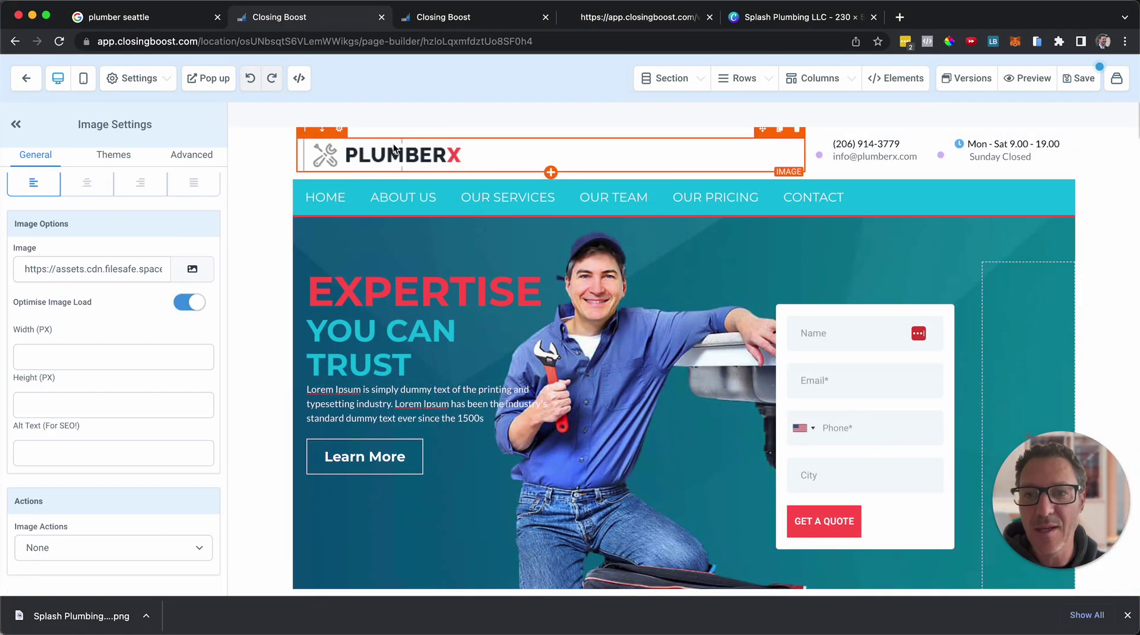
Upload Splash Plumbing LLC.png, set it as the header logo, and save the page.
click(192, 271)
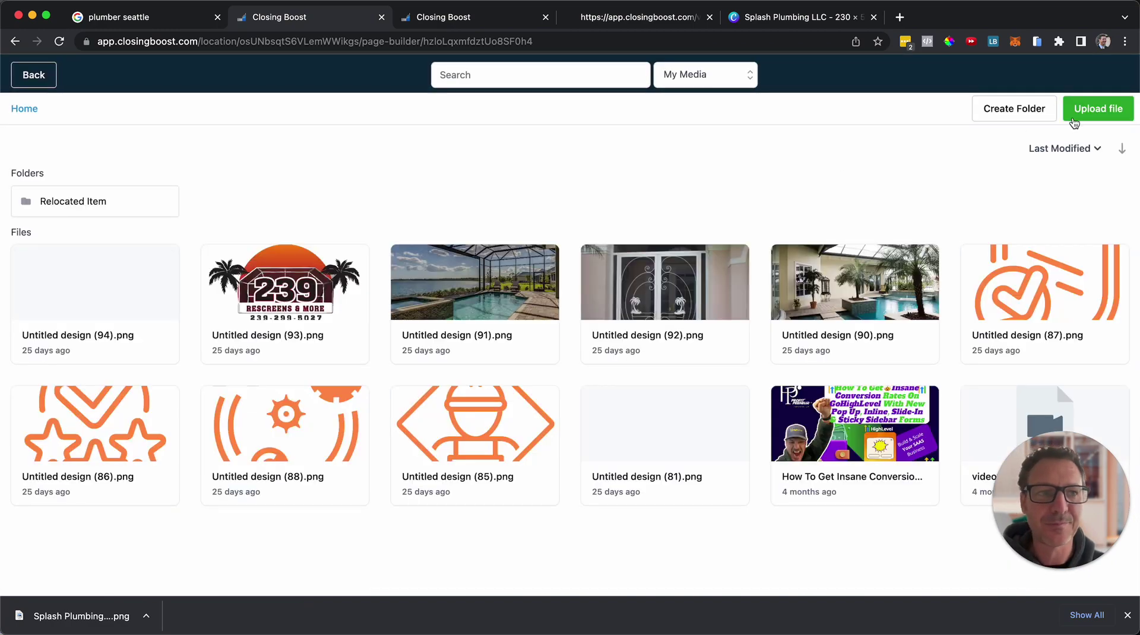
click(1079, 118)
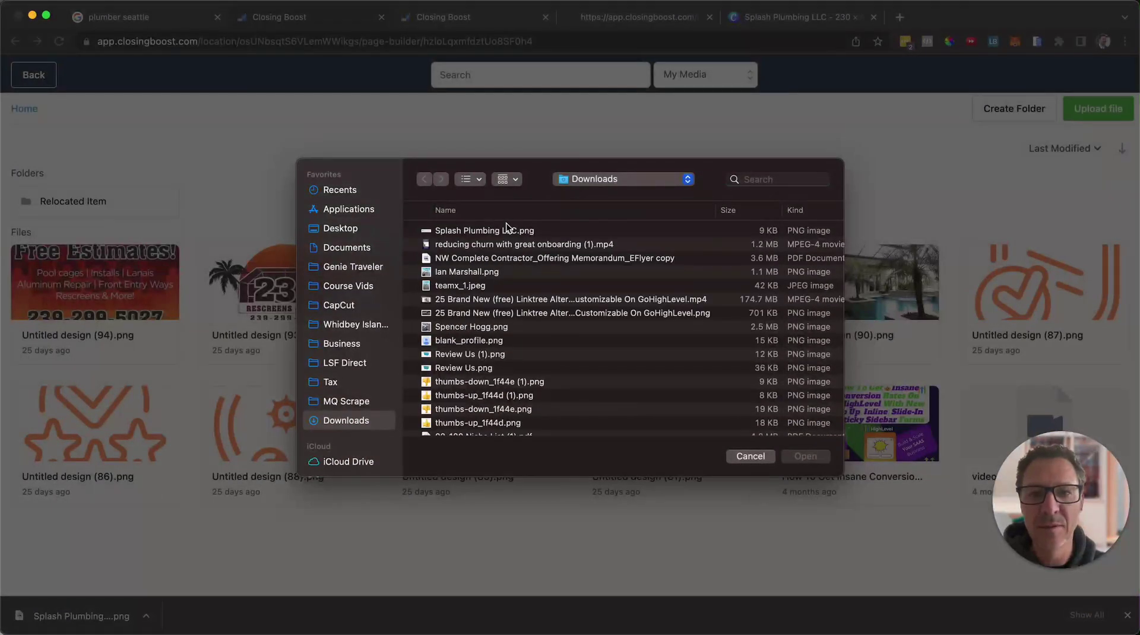
double_click(483, 236)
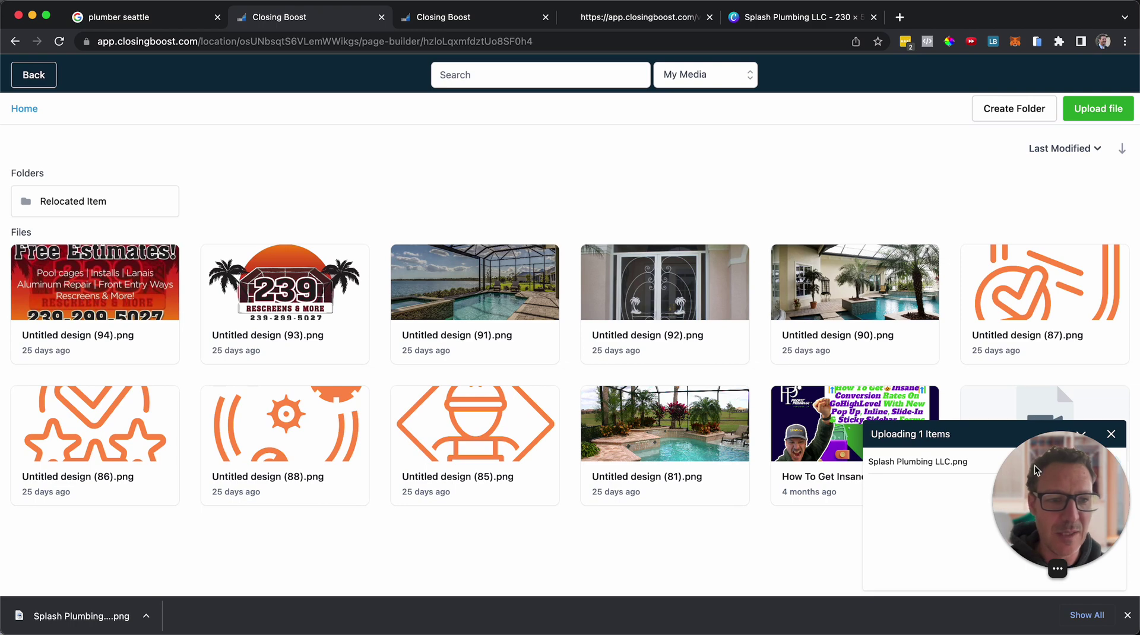
drag(1036, 471, 869, 496)
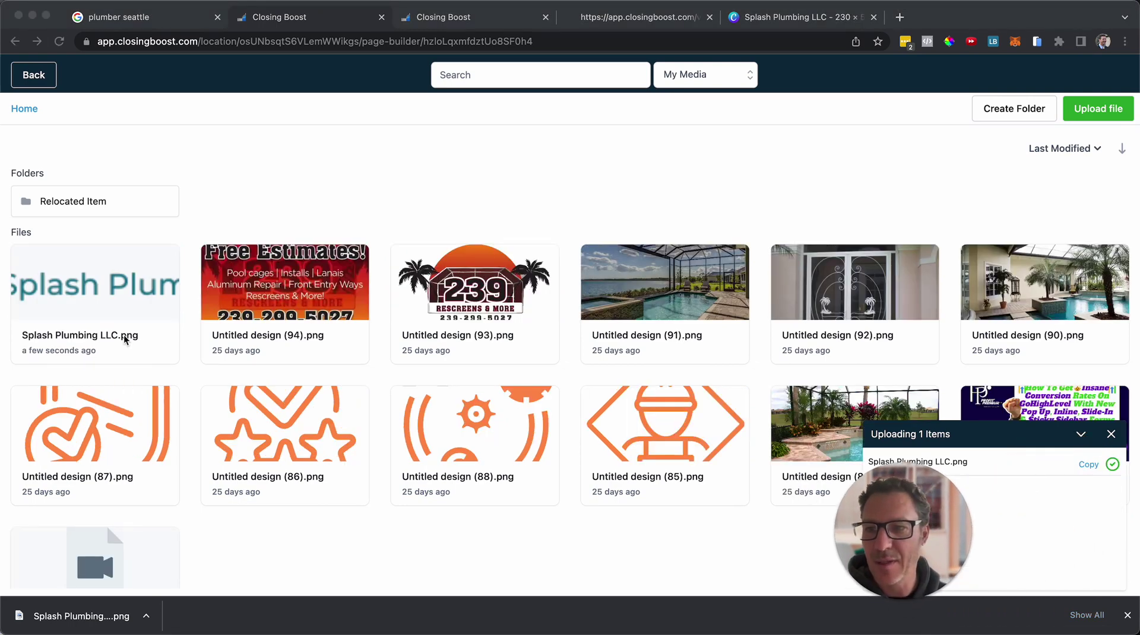
click(88, 290)
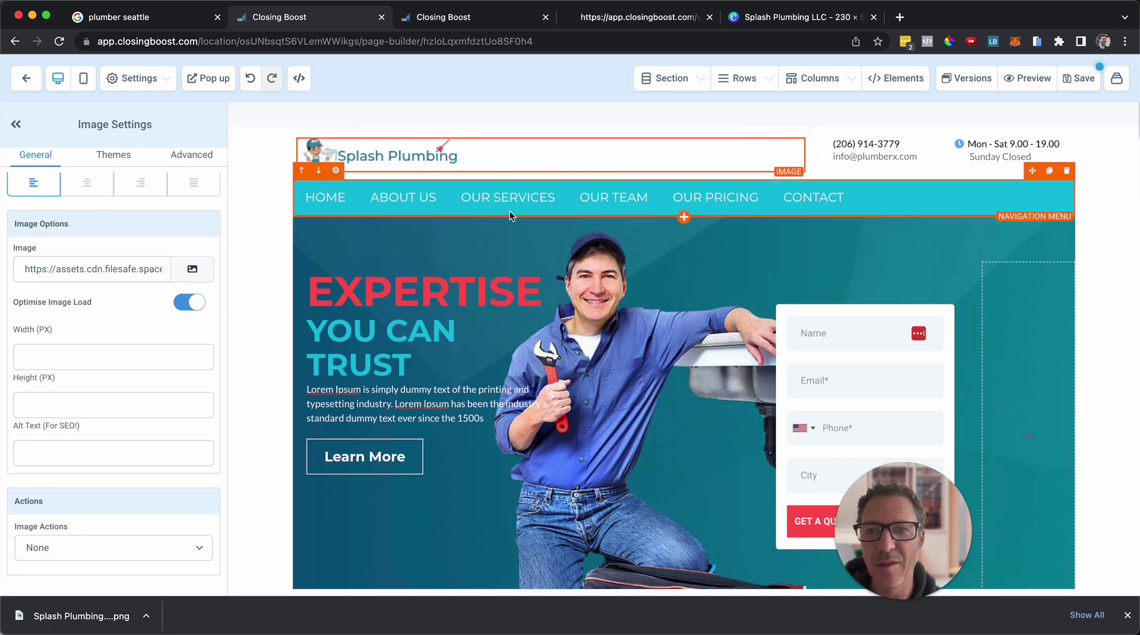
click(526, 261)
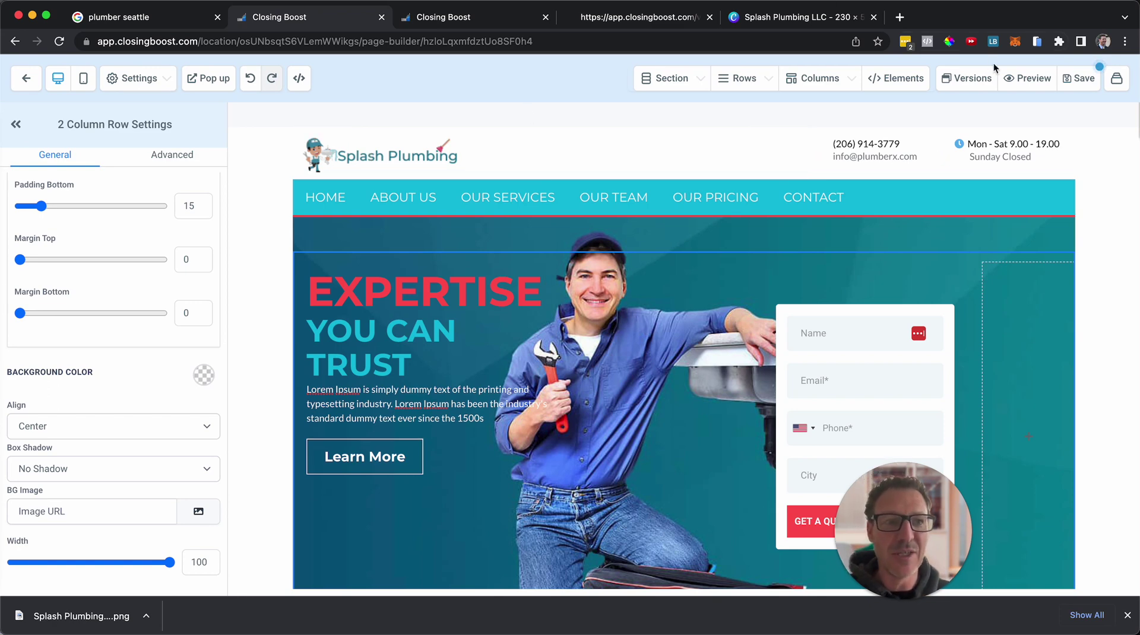
click(1024, 84)
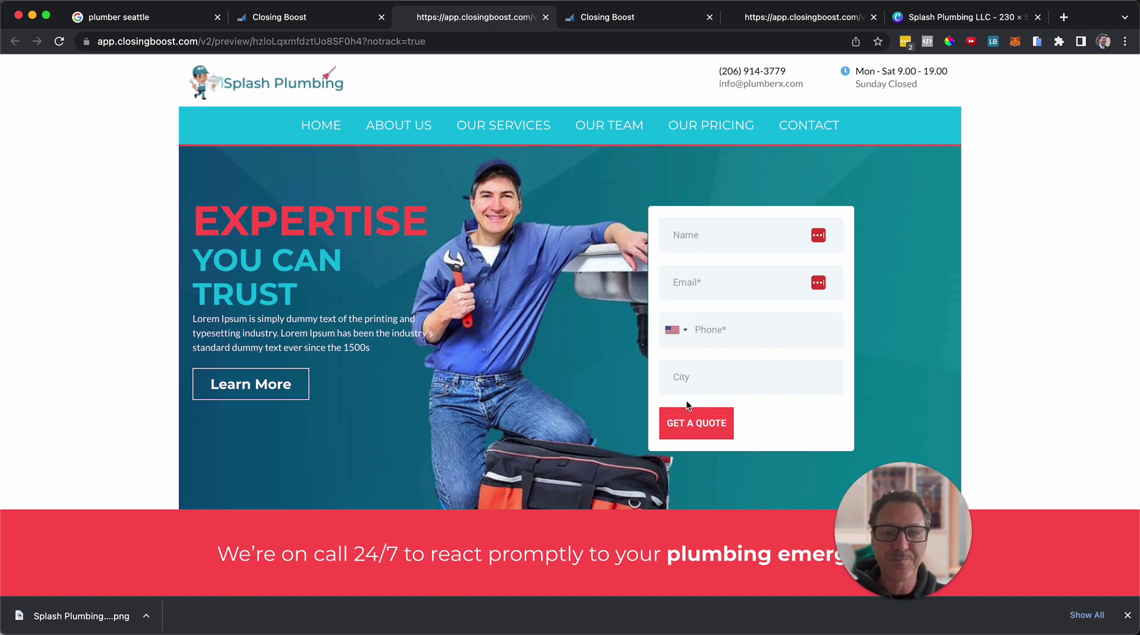
Scroll the Splash Plumbing preview past pricing and contact to the footer, then jump back to the header with Home.
scroll(537, 417, down, 1)
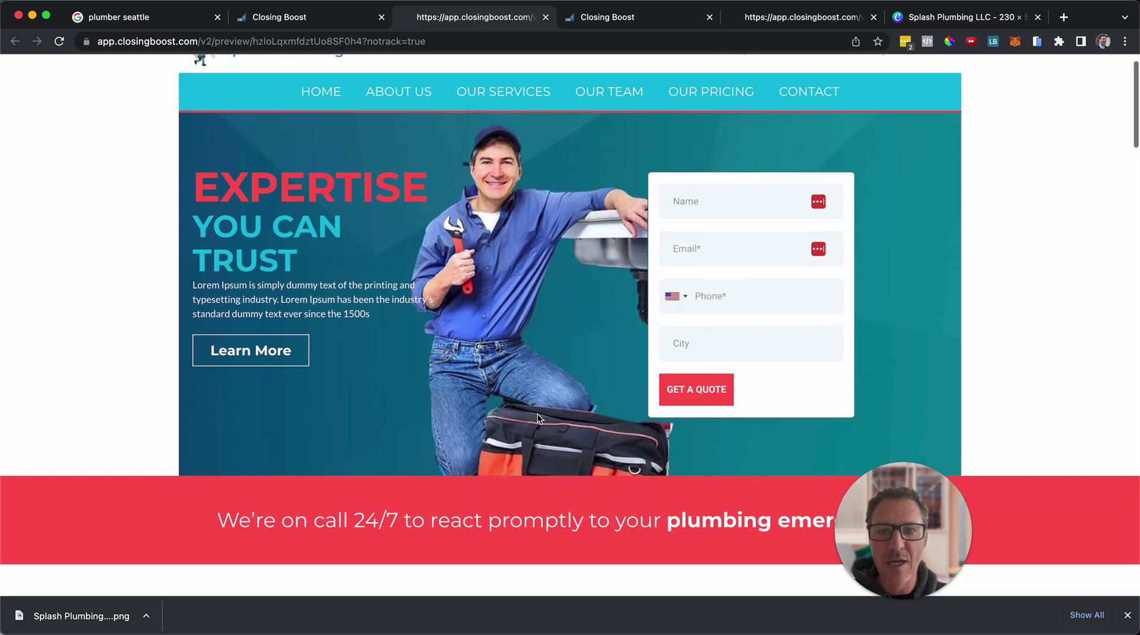
scroll(532, 442, down, 10)
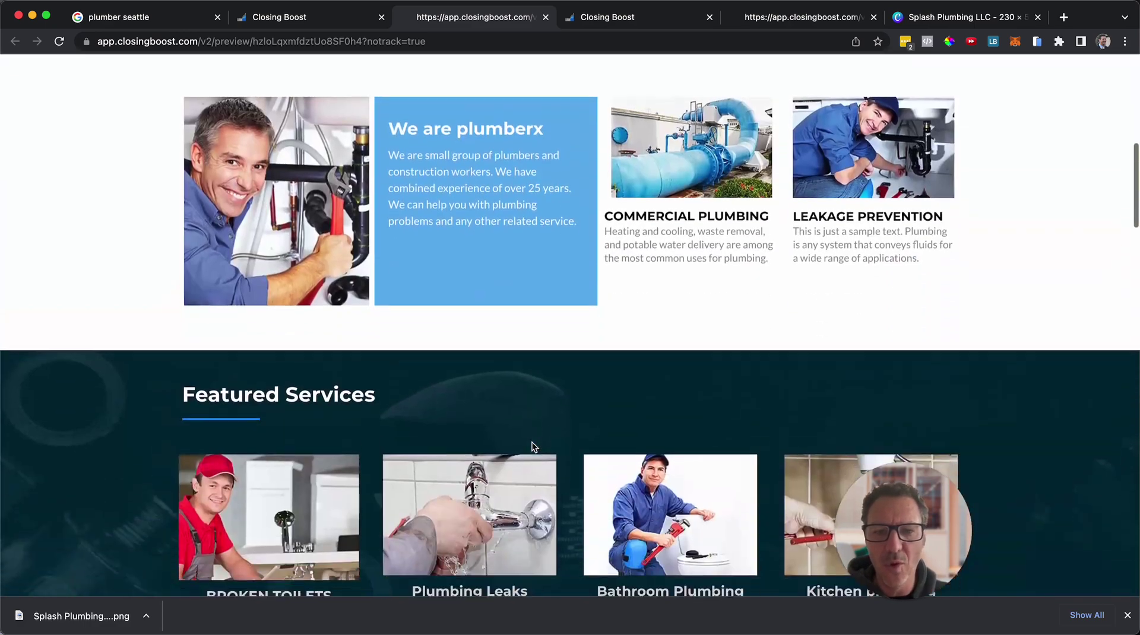
scroll(532, 443, down, 15)
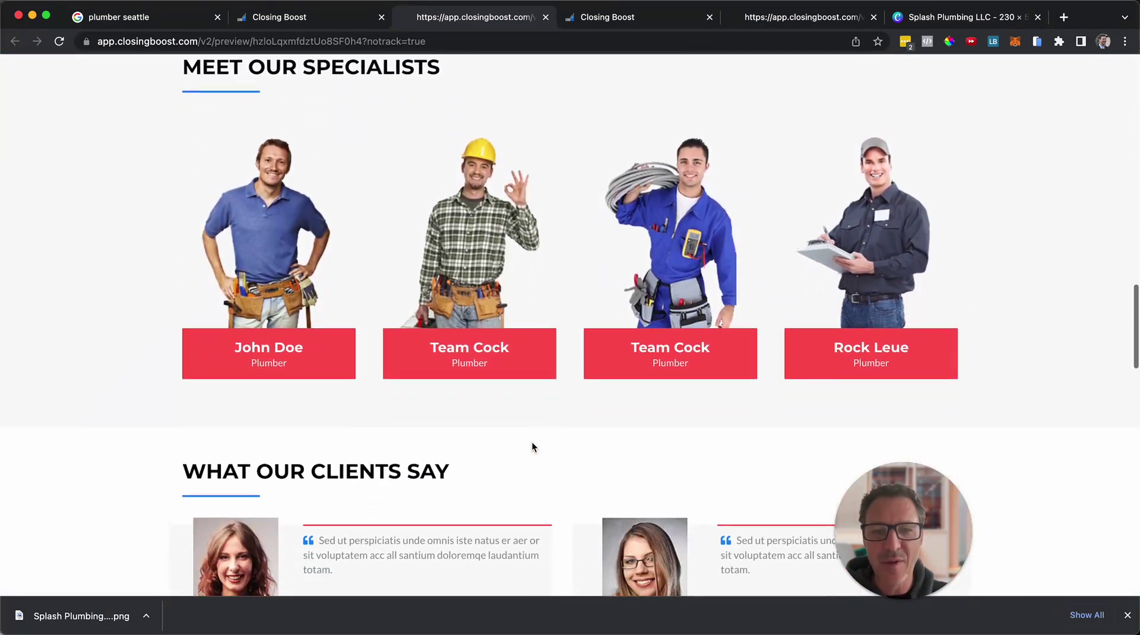
scroll(532, 447, down, 1)
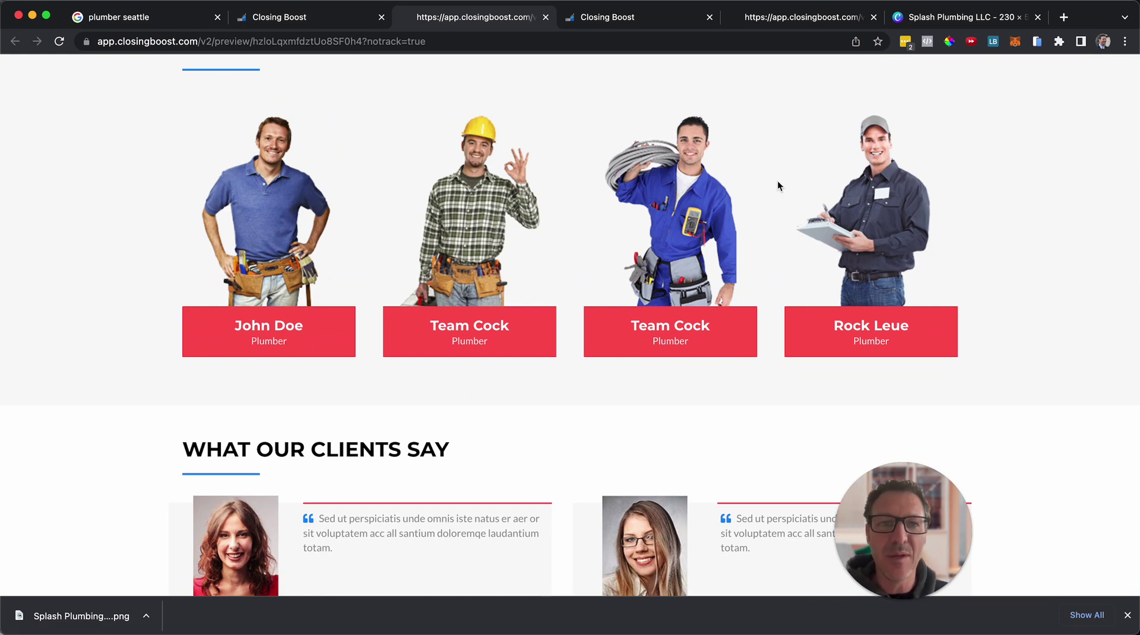
scroll(468, 193, down, 7)
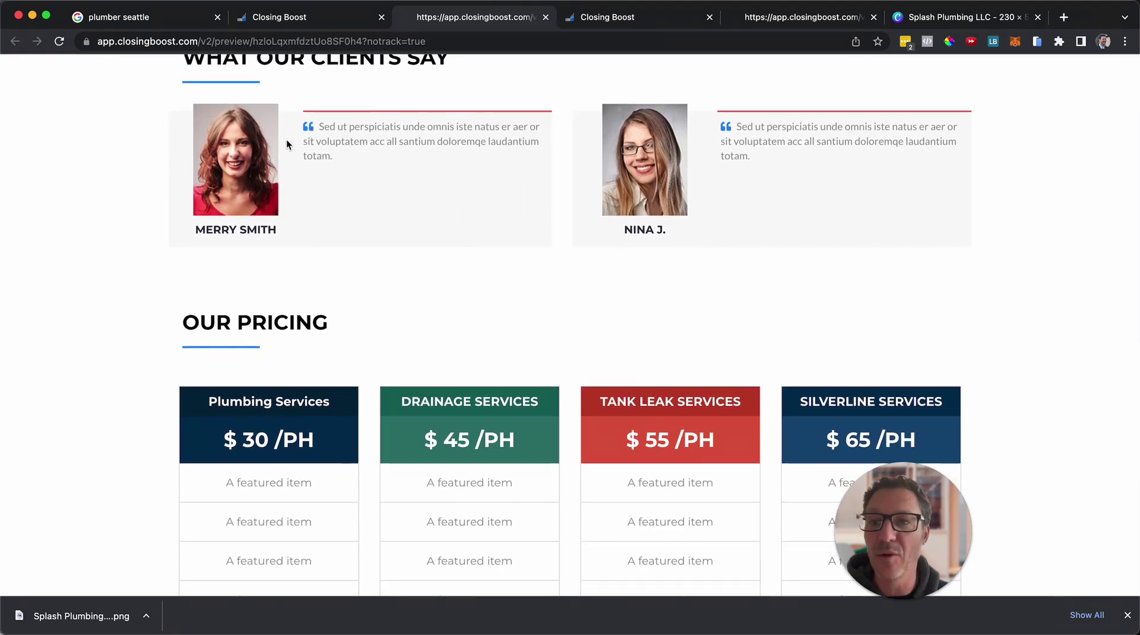
scroll(491, 299, down, 4)
scroll(491, 300, down, 6)
scroll(491, 300, up, 7)
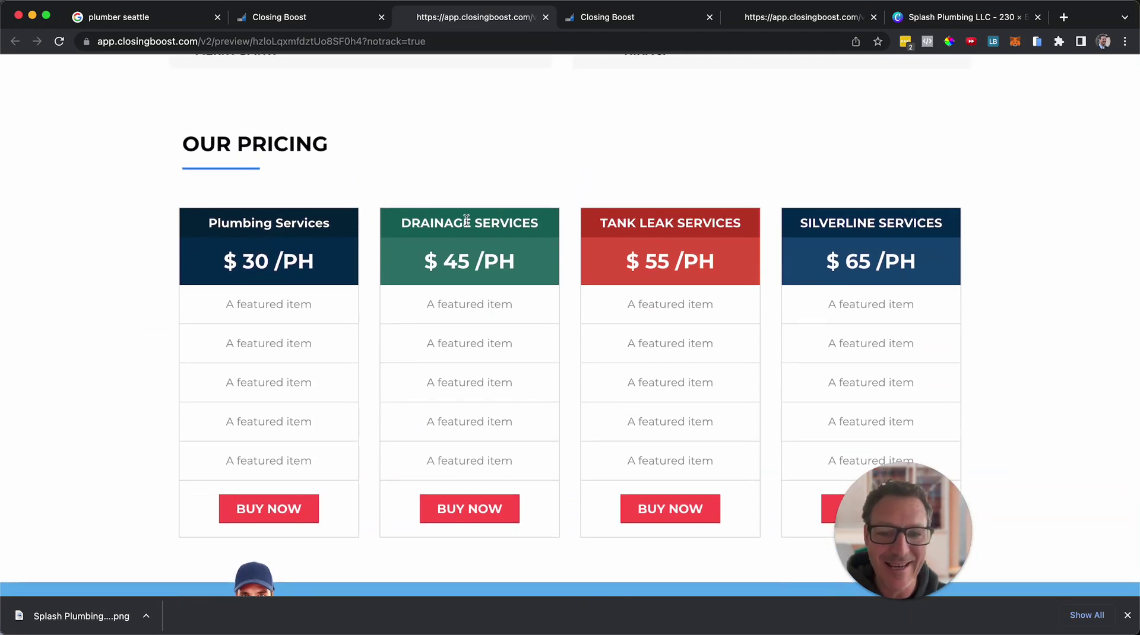
scroll(466, 225, down, 11)
scroll(466, 221, down, 2)
scroll(594, 314, down, 5)
key(Home)
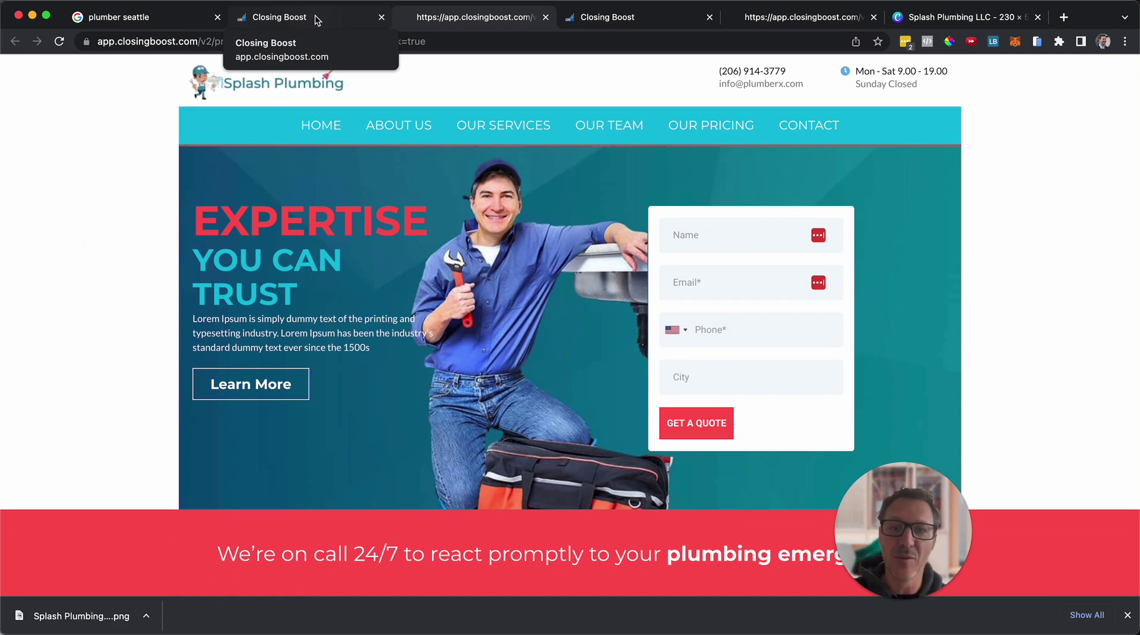
Check the plumber seattle Google listing, then exit the builder to Plumber Template's six-page list.
click(165, 19)
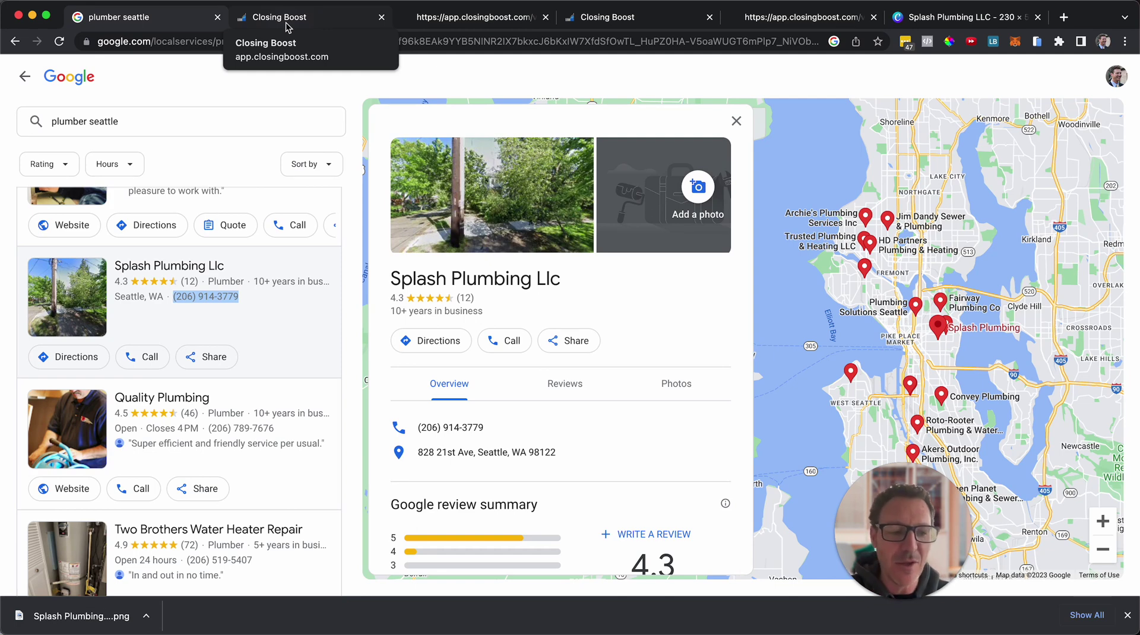
click(287, 24)
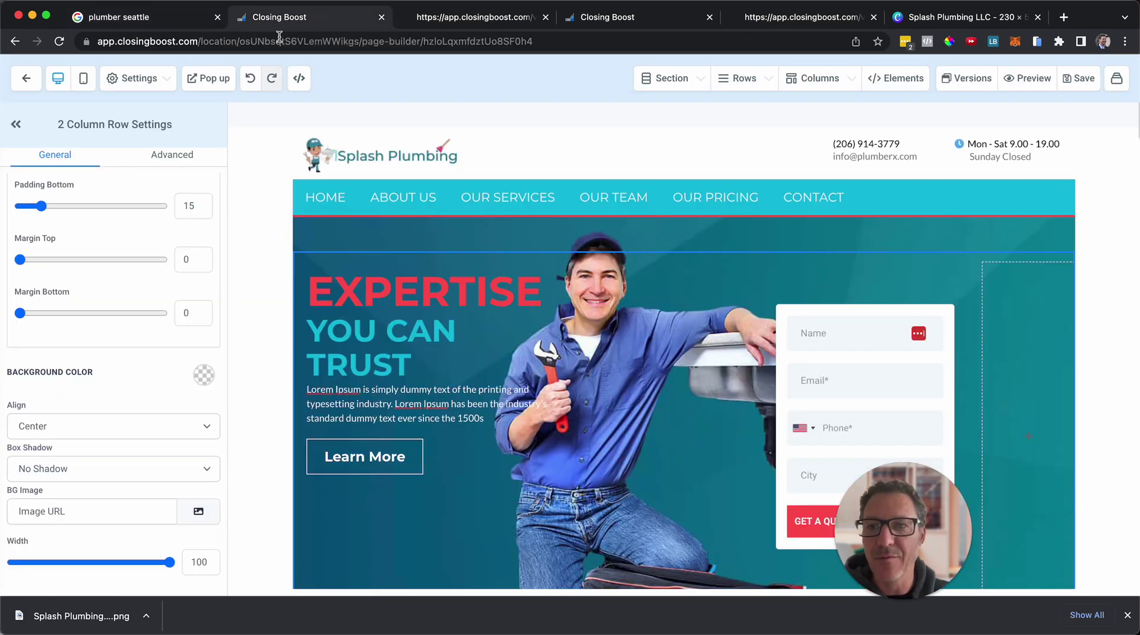
click(28, 78)
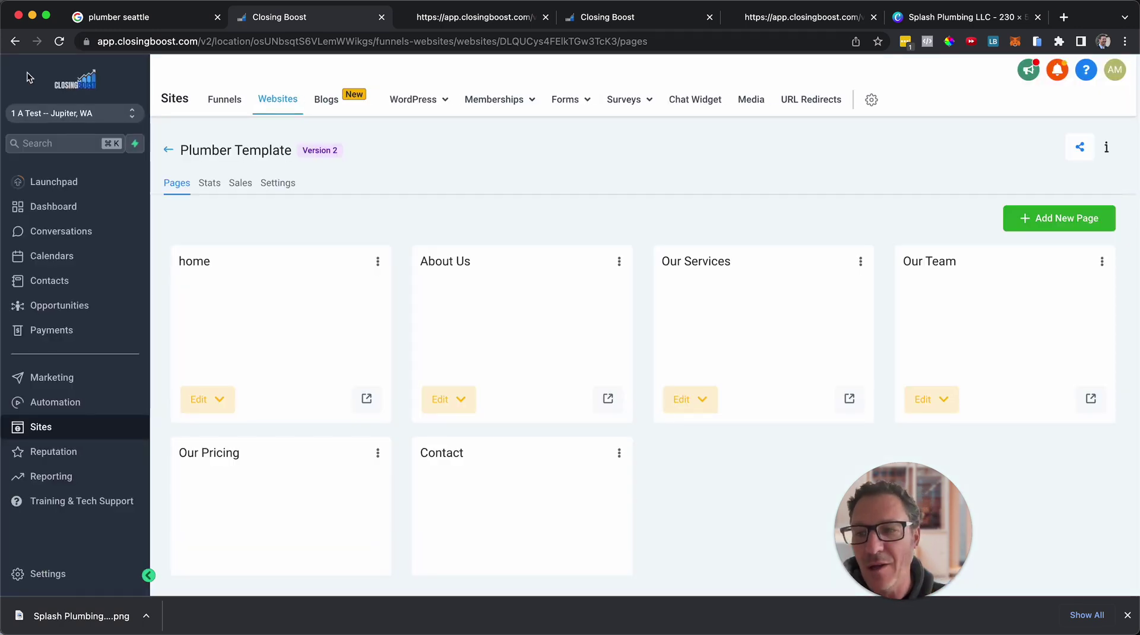
Open the Chat Widget settings, dismiss the card-information reminder, and save the widget greeting.
click(514, 102)
click(694, 101)
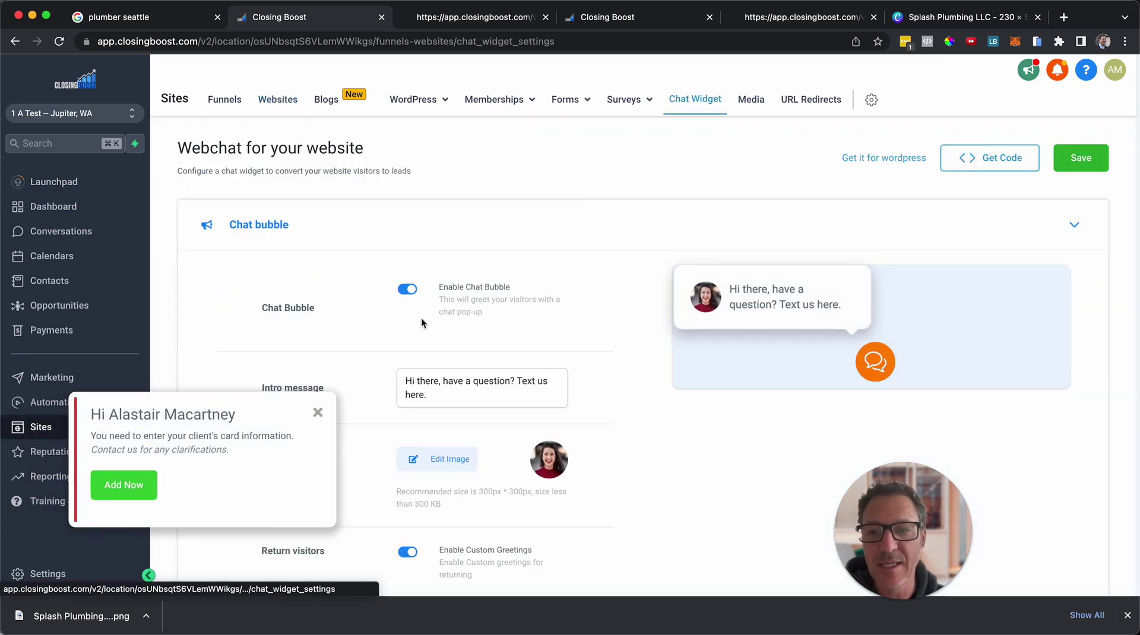
click(317, 413)
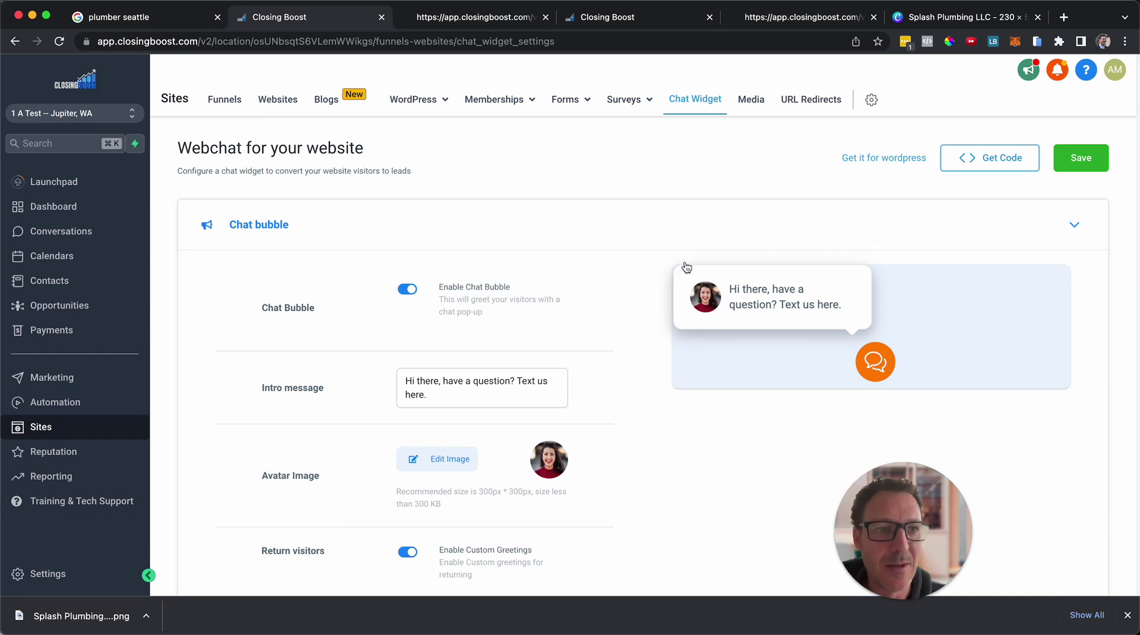
click(1094, 155)
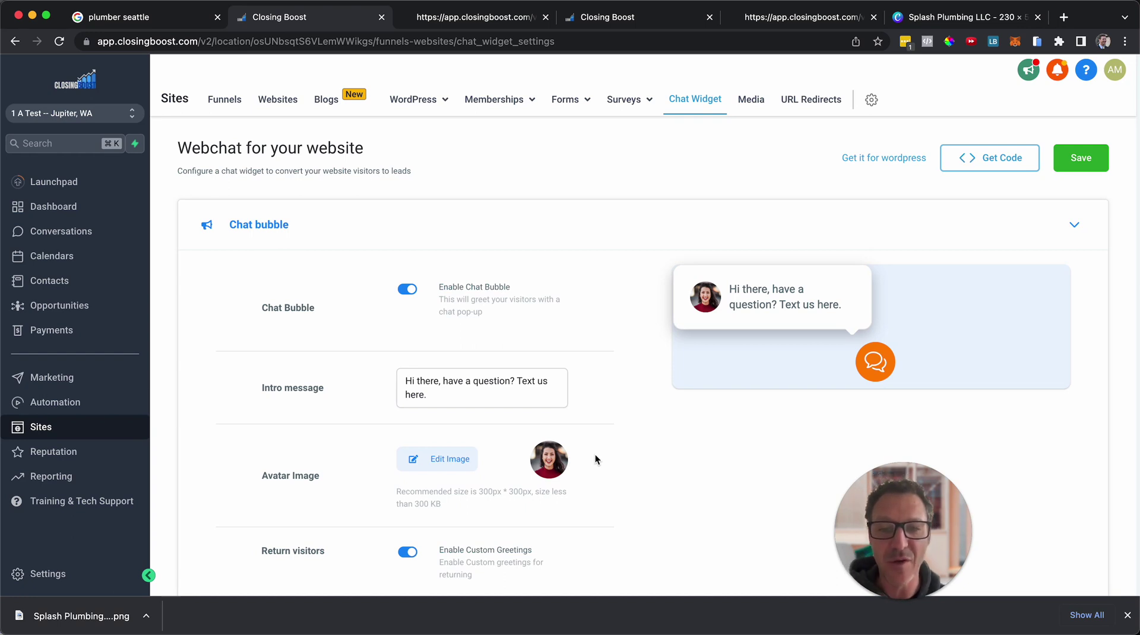
Save the chat widget settings once more, then go to the Websites list of eight sites.
scroll(595, 455, down, 1)
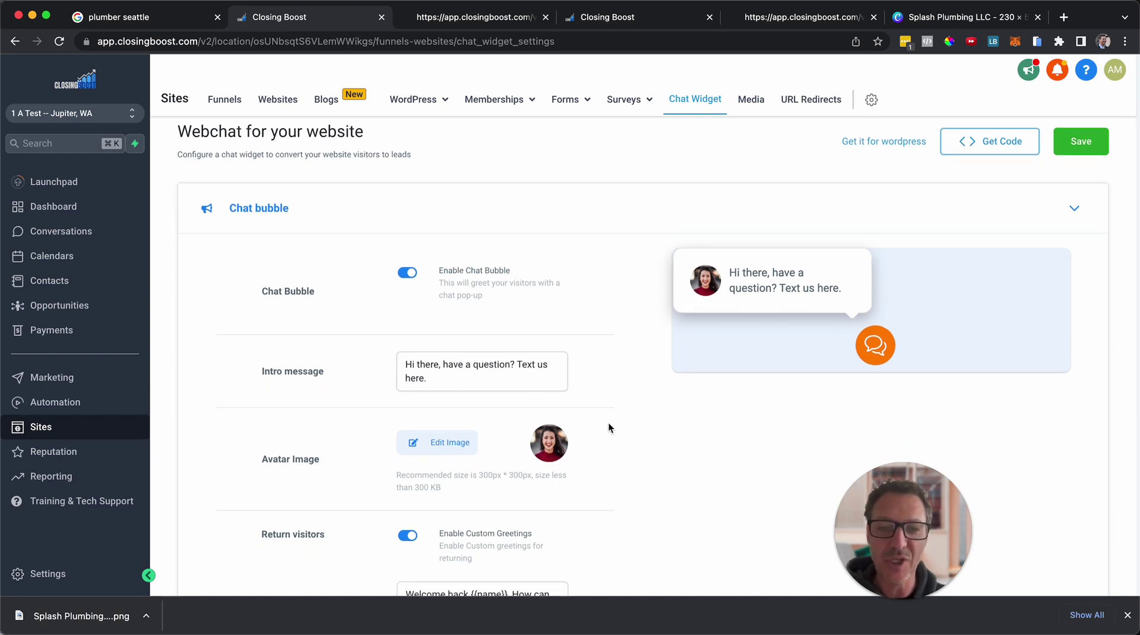
scroll(603, 438, down, 5)
scroll(603, 437, up, 3)
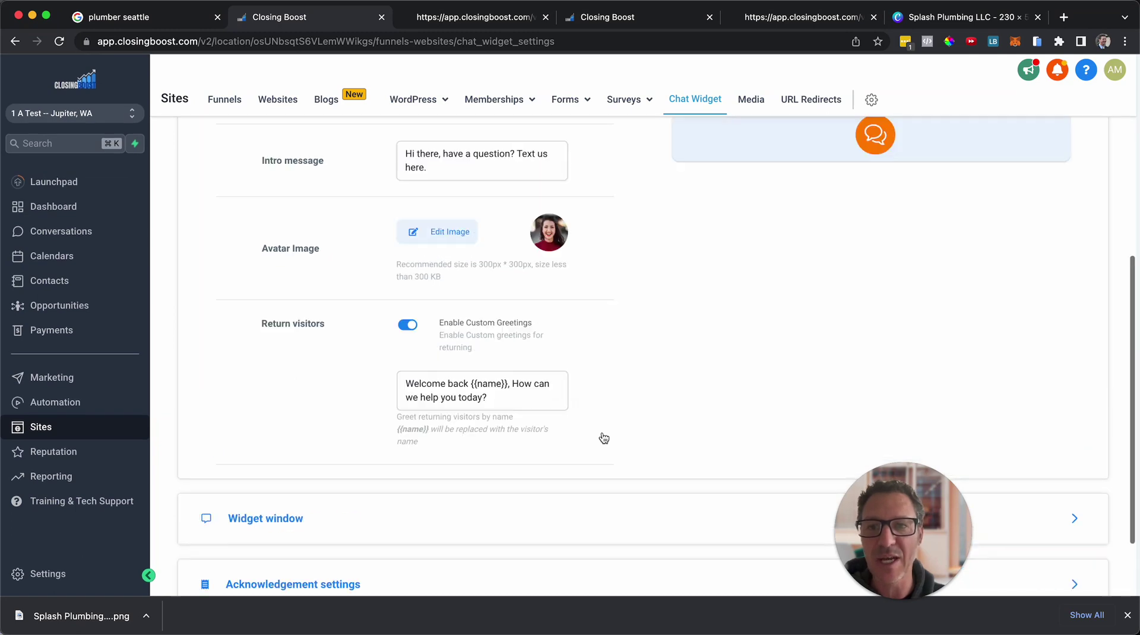
scroll(604, 438, up, 3)
mouse_move(404, 105)
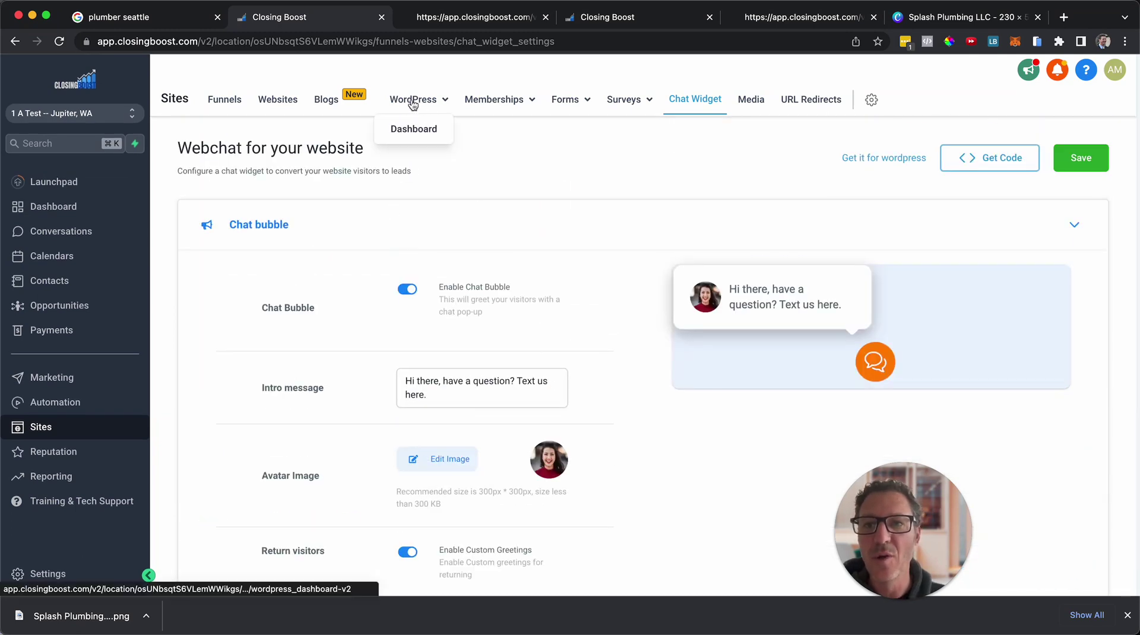
right_click(397, 356)
click(683, 265)
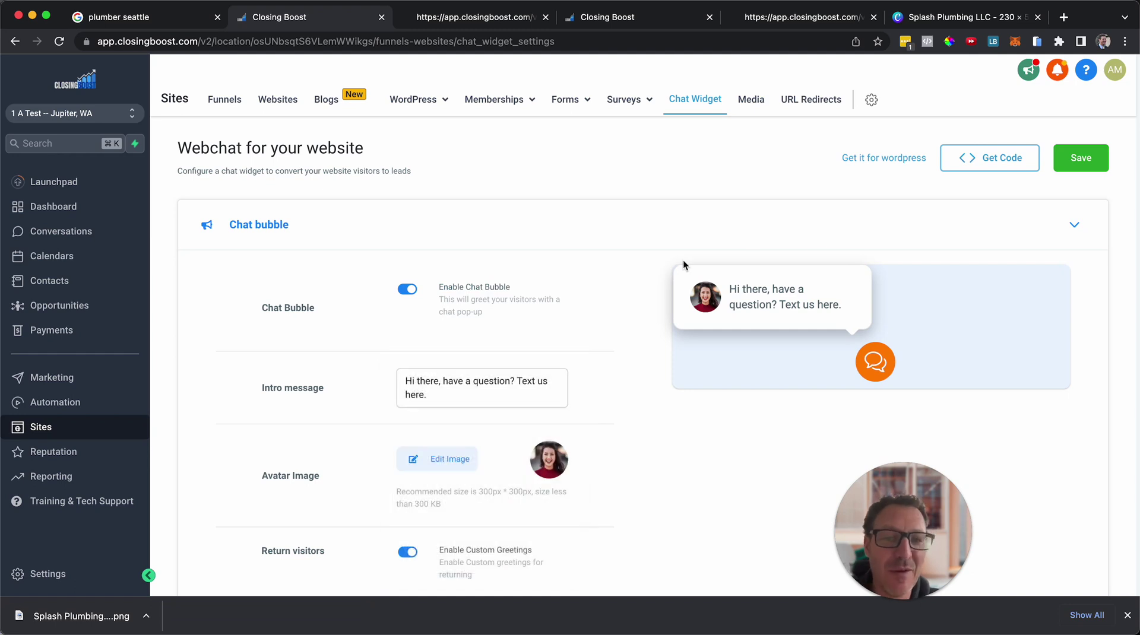
click(1076, 157)
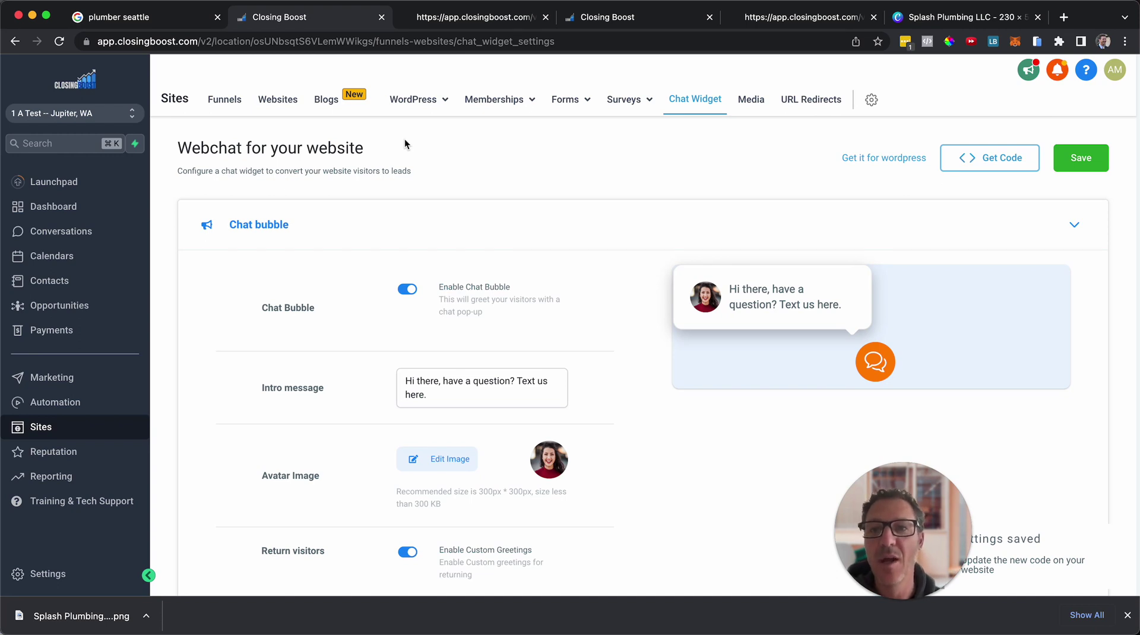
click(291, 107)
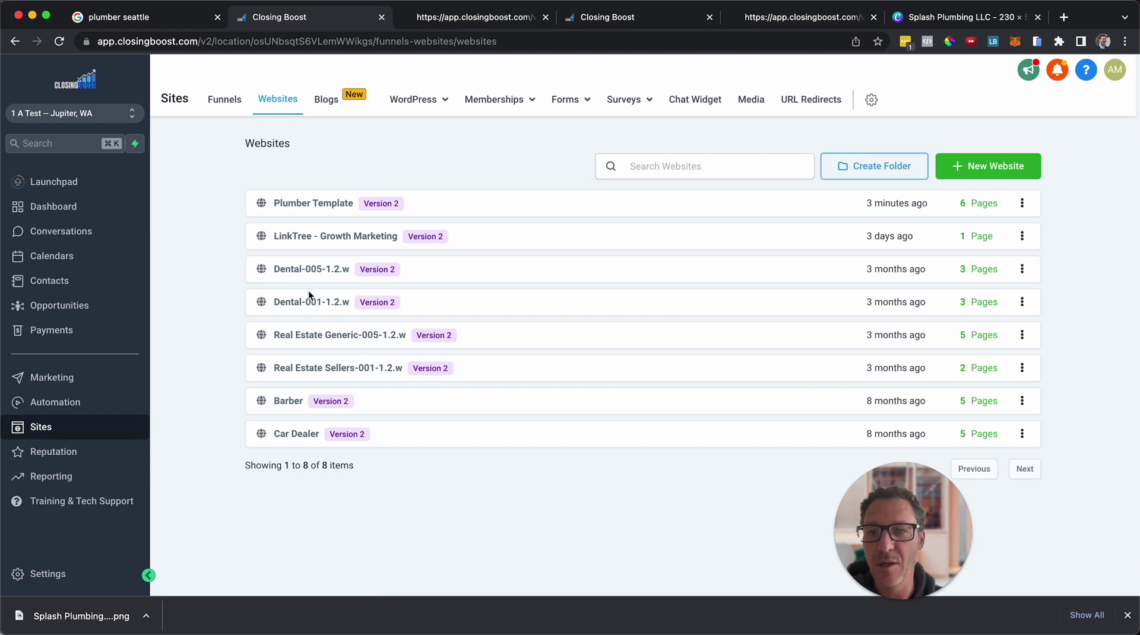
In Plumber Template's website settings, set the Chat widget to Enabled and save.
click(310, 205)
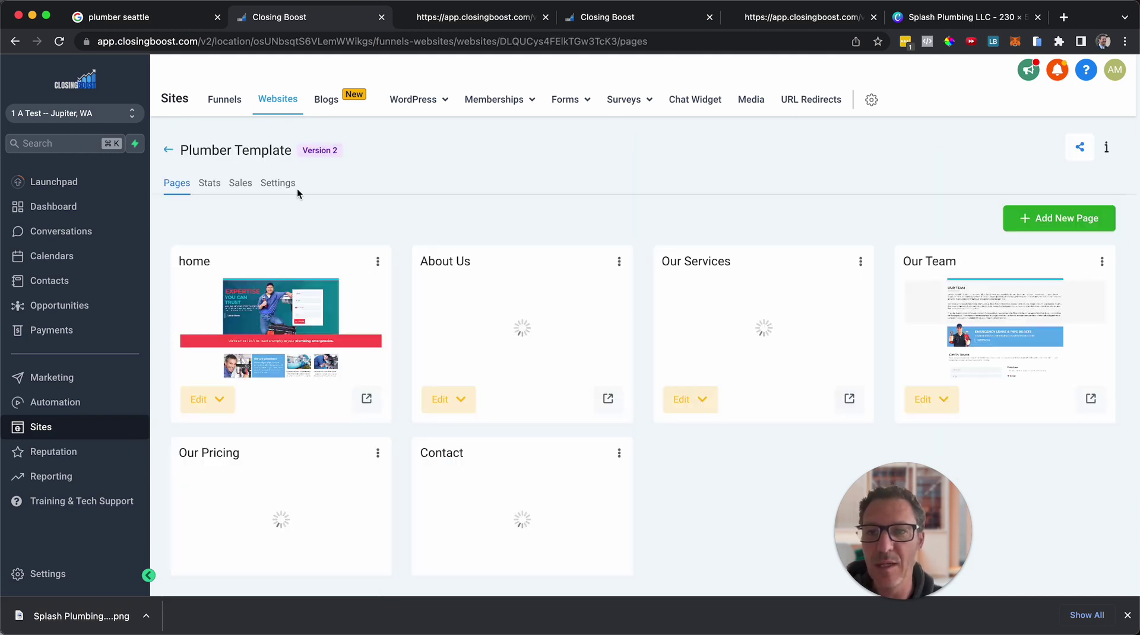
click(287, 186)
scroll(394, 307, down, 2)
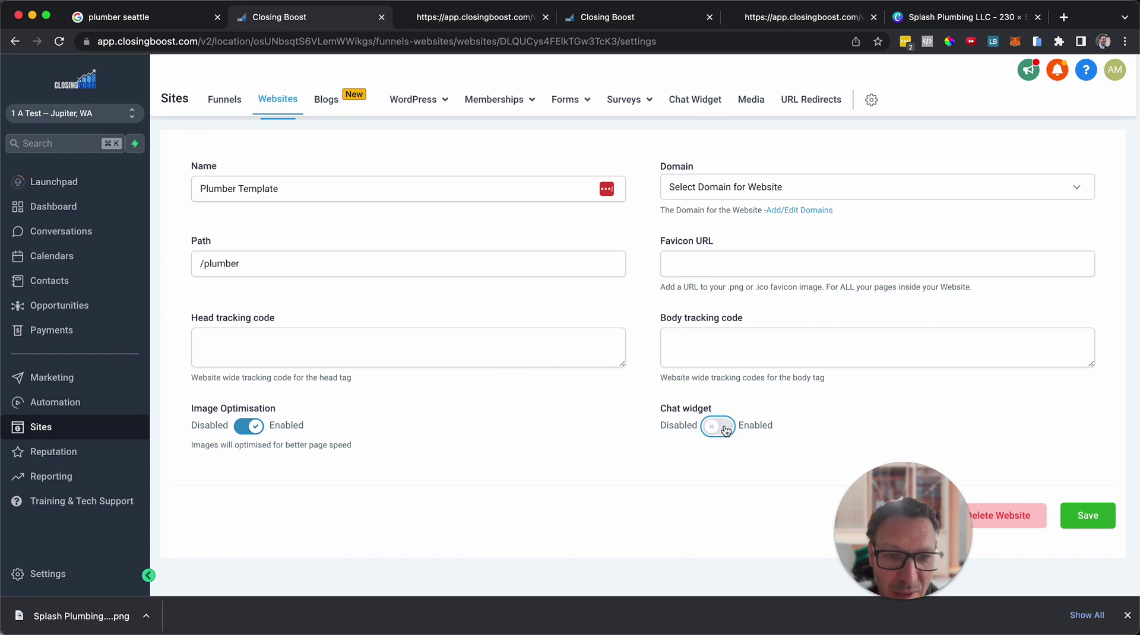
click(1099, 522)
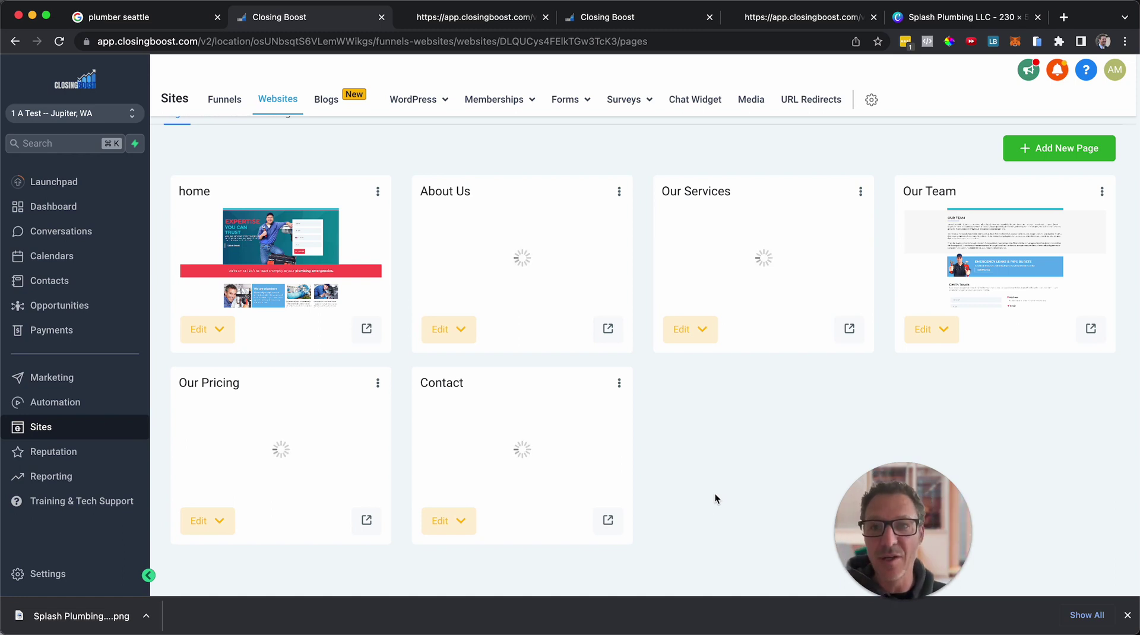
Open the live home page in a new tab, test its chat bubble, then return to the pages list.
click(366, 329)
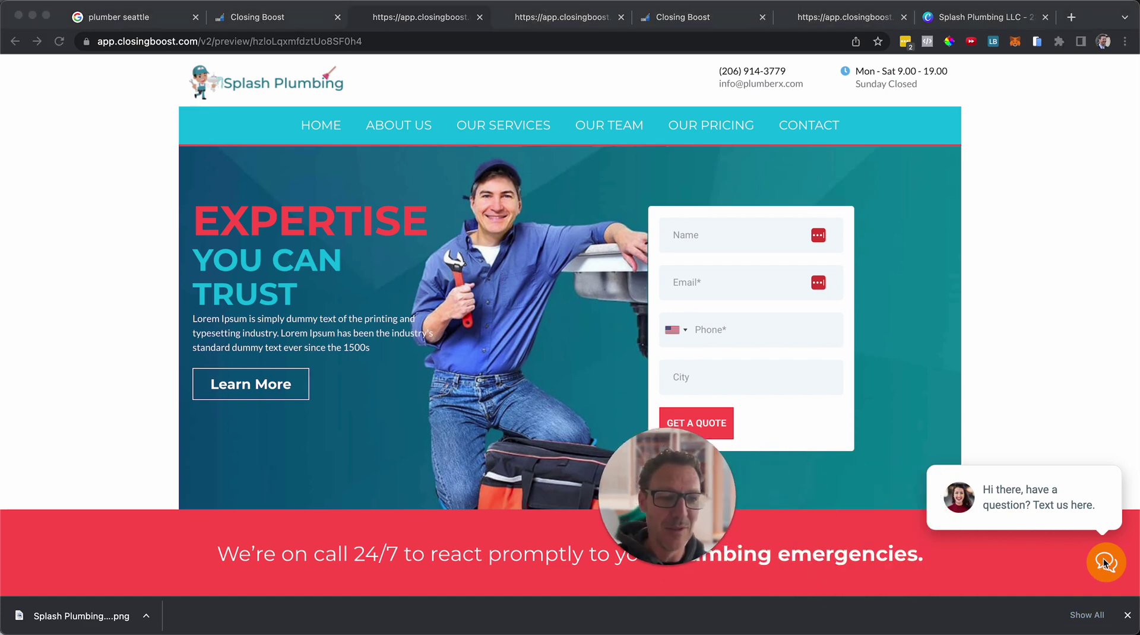
click(1070, 496)
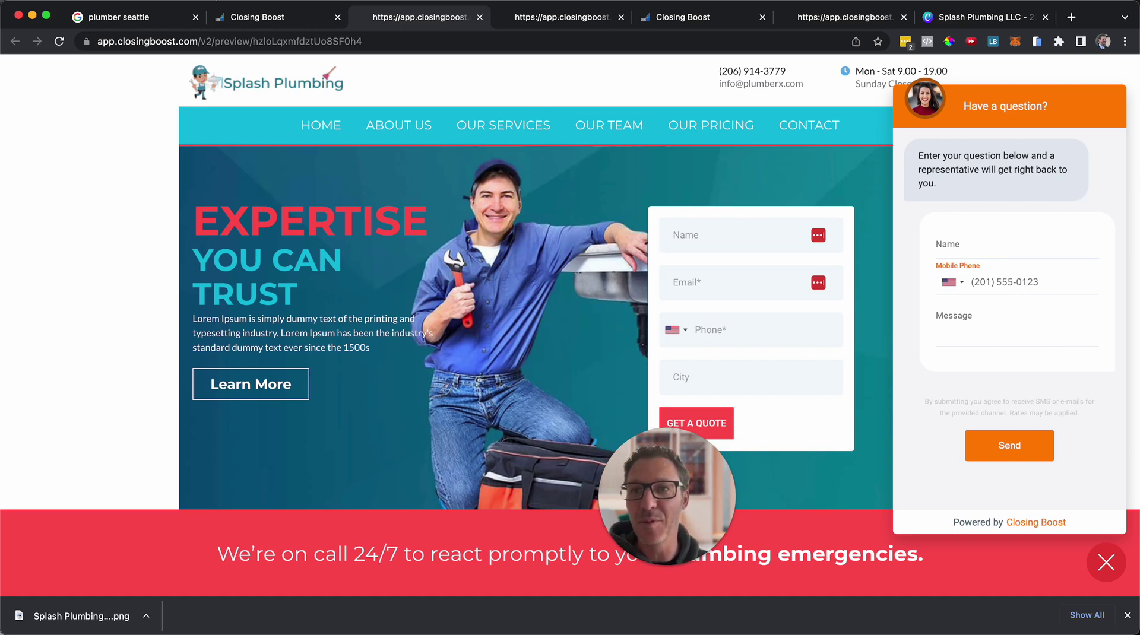
click(254, 24)
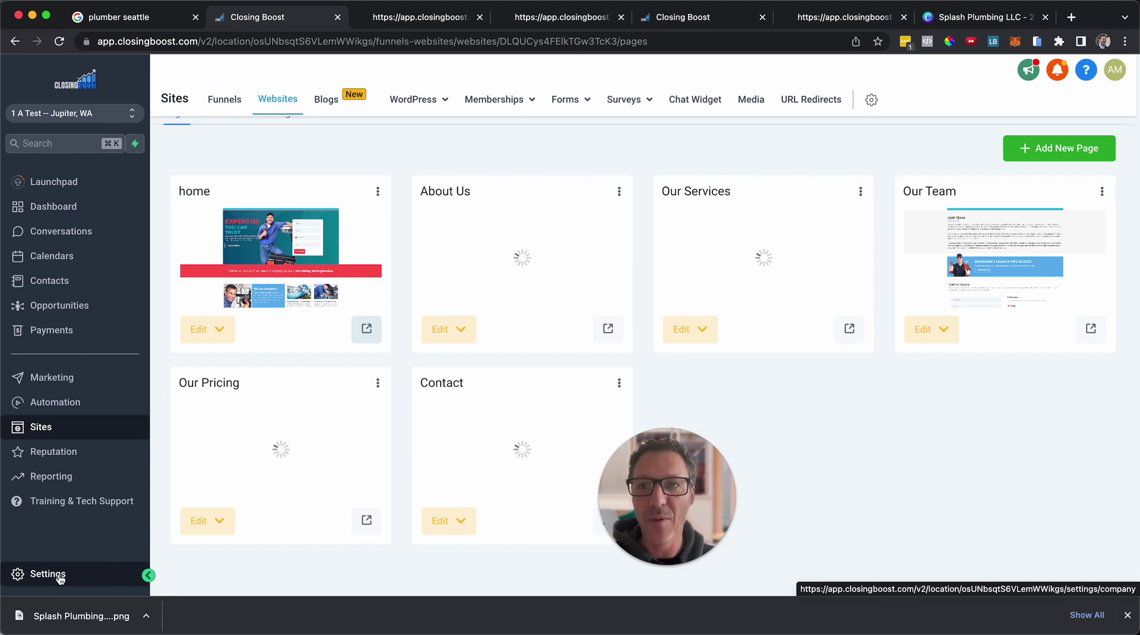
click(404, 24)
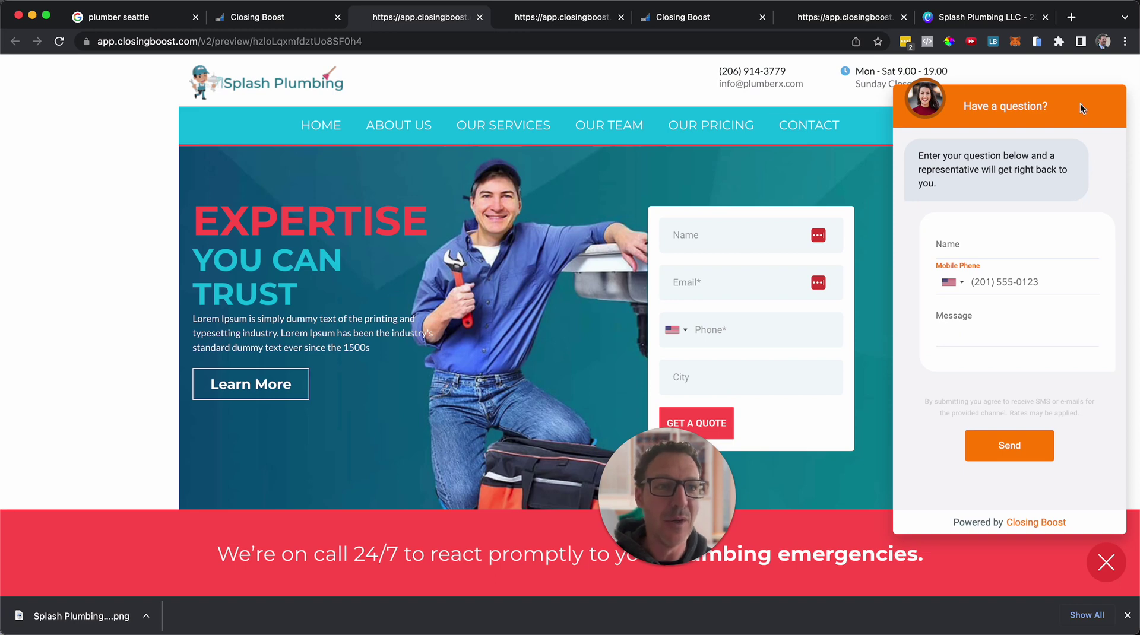
click(1038, 47)
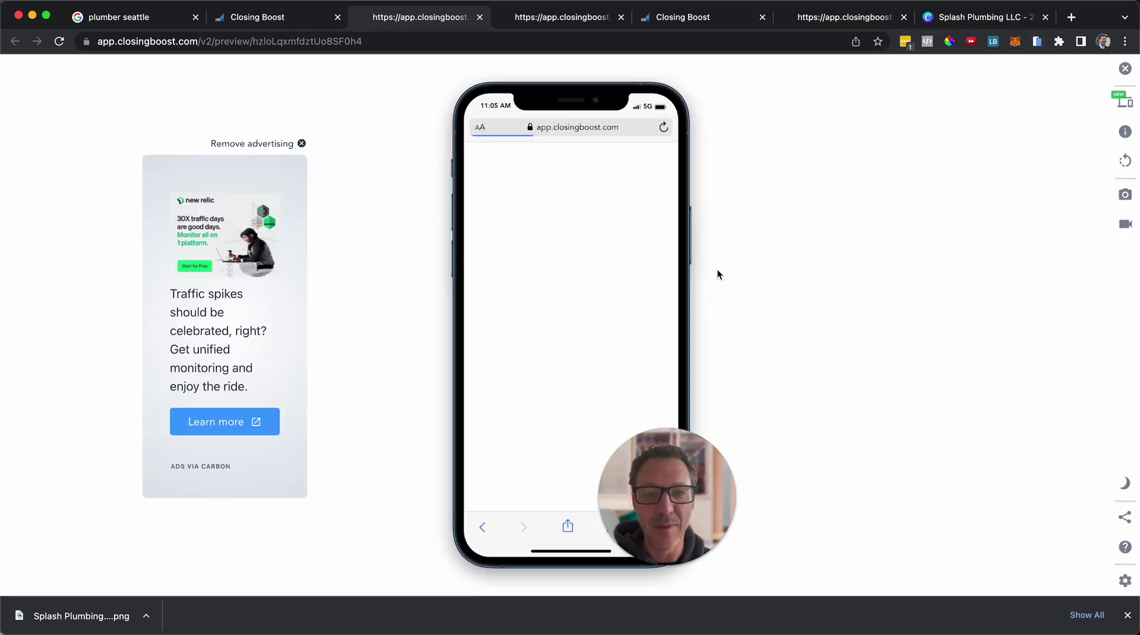
scroll(590, 334, down, 5)
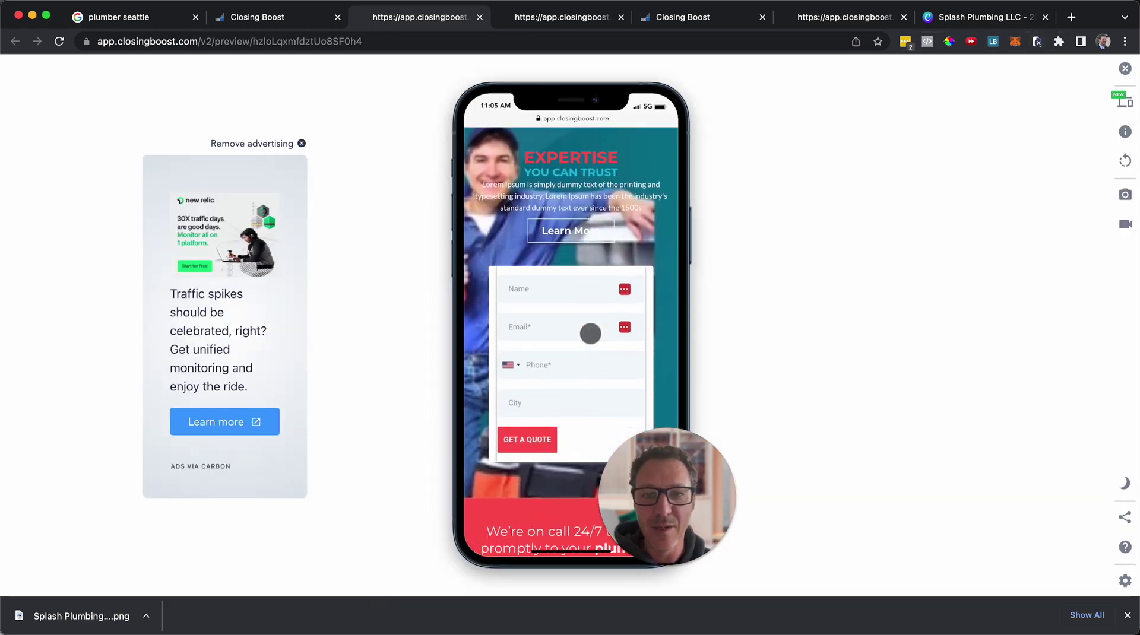
scroll(590, 333, down, 10)
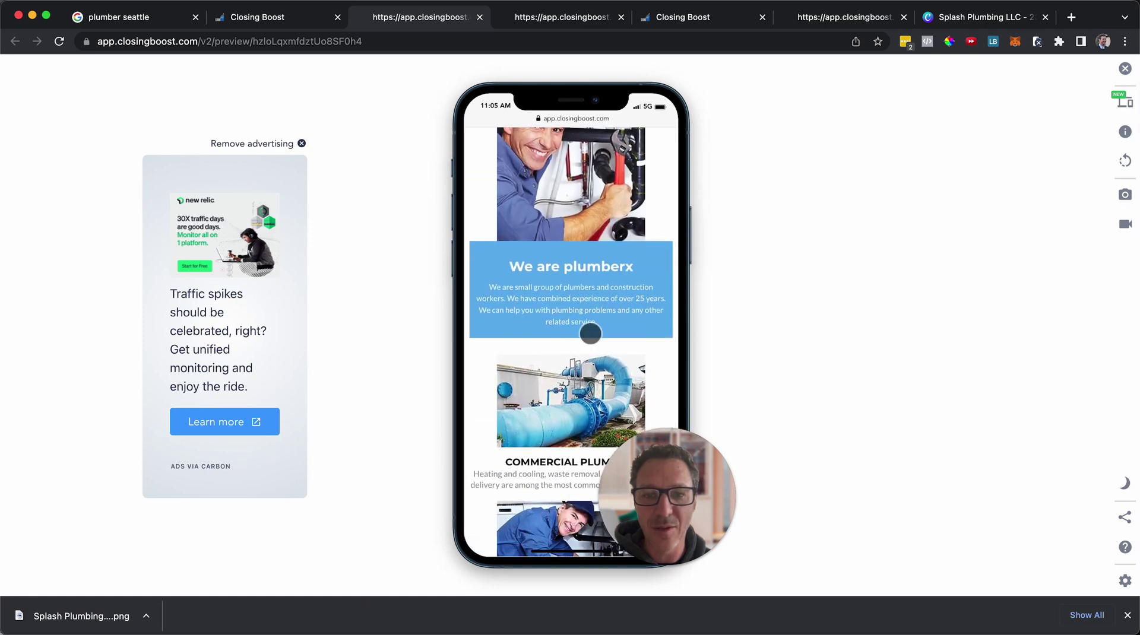
scroll(590, 334, down, 3)
scroll(590, 334, up, 15)
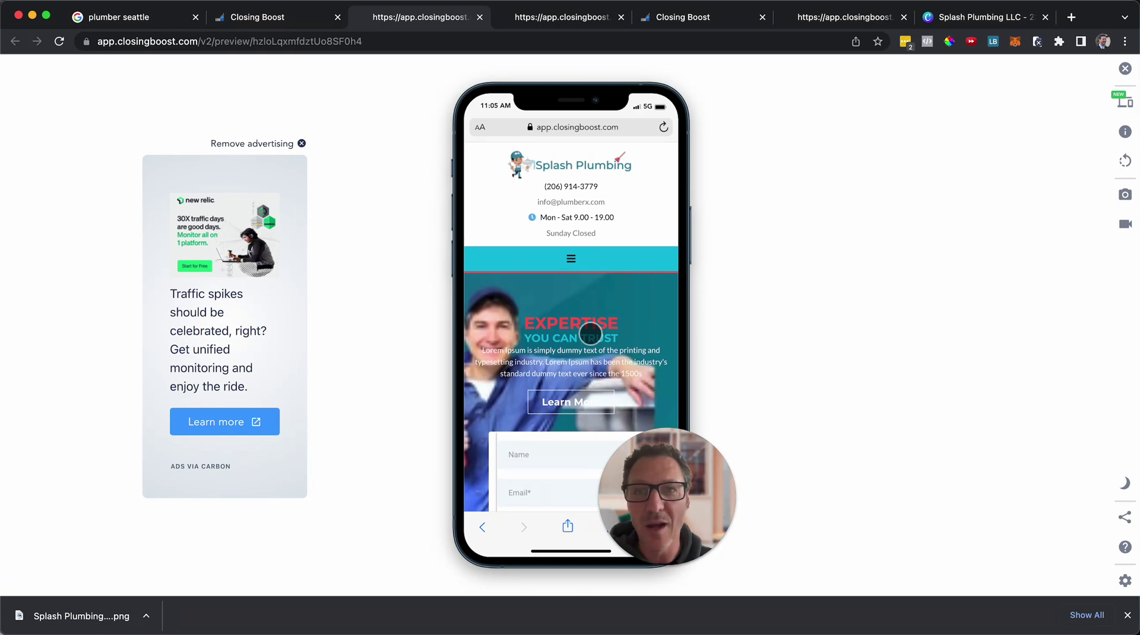
click(281, 18)
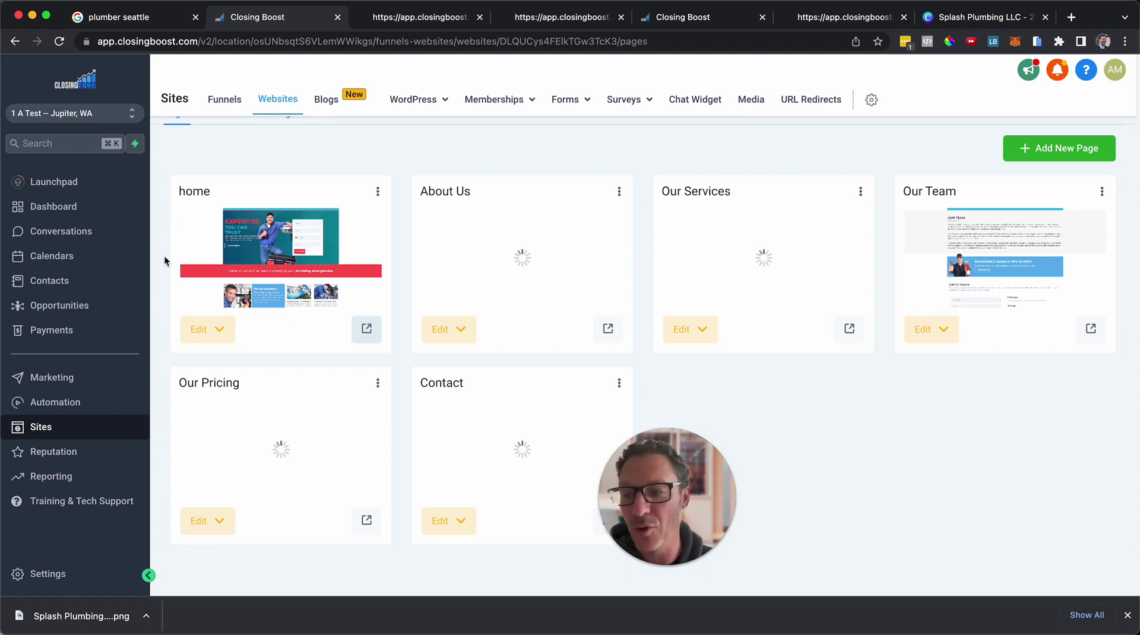
Open Settings and reach Missed Call Text Back, enabled with its 'we just missed your call' reply.
click(55, 573)
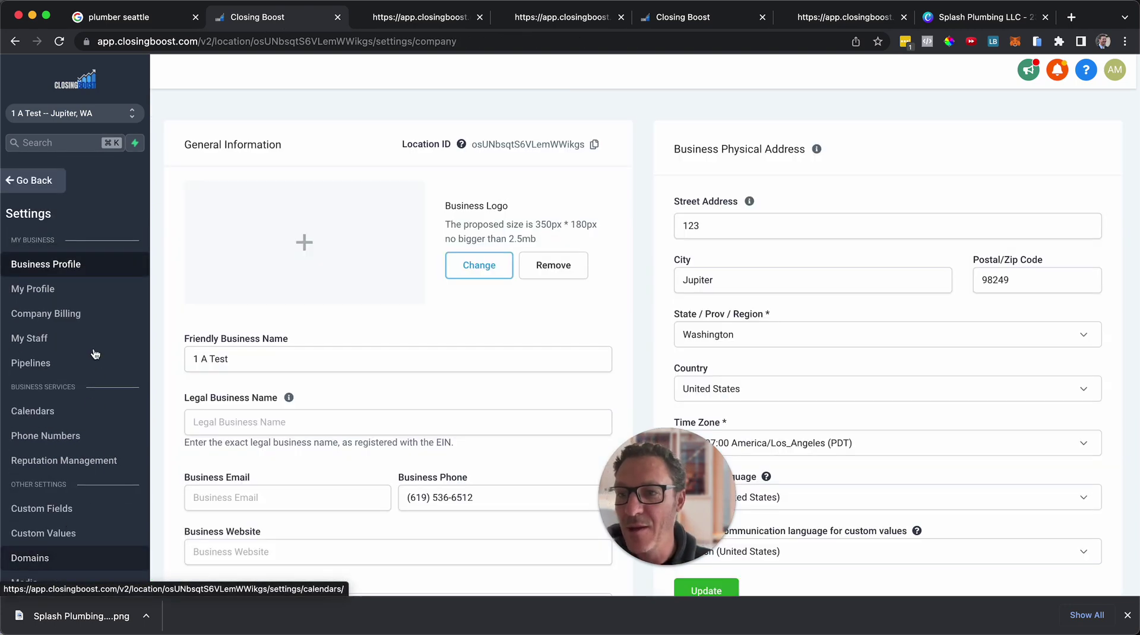
scroll(343, 328, down, 15)
scroll(343, 329, down, 4)
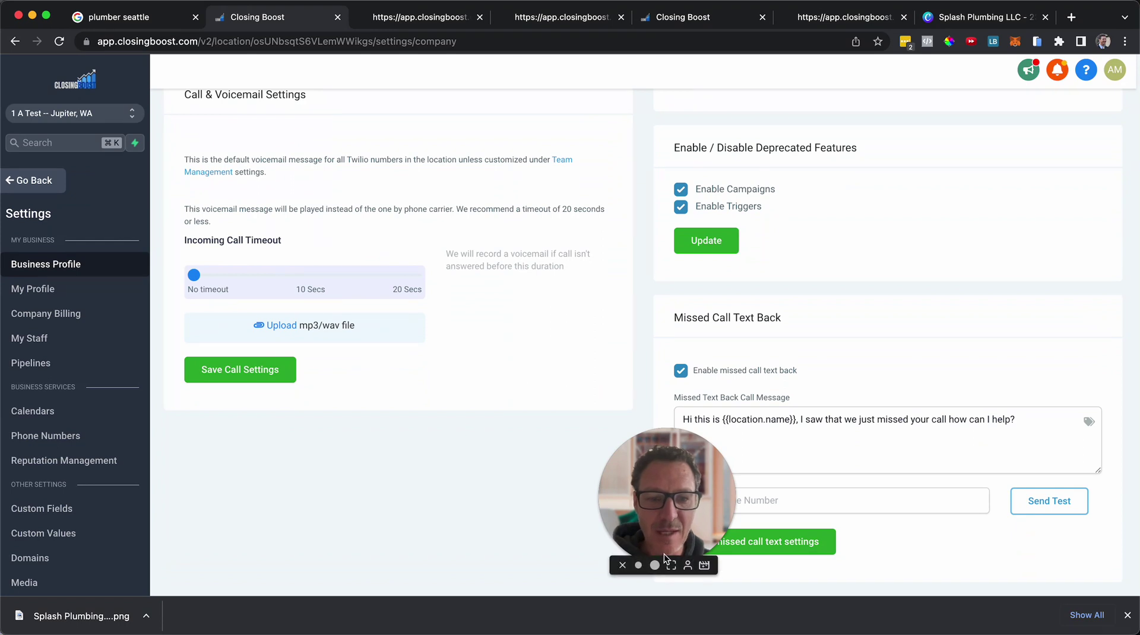
click(655, 565)
drag(677, 490, 337, 443)
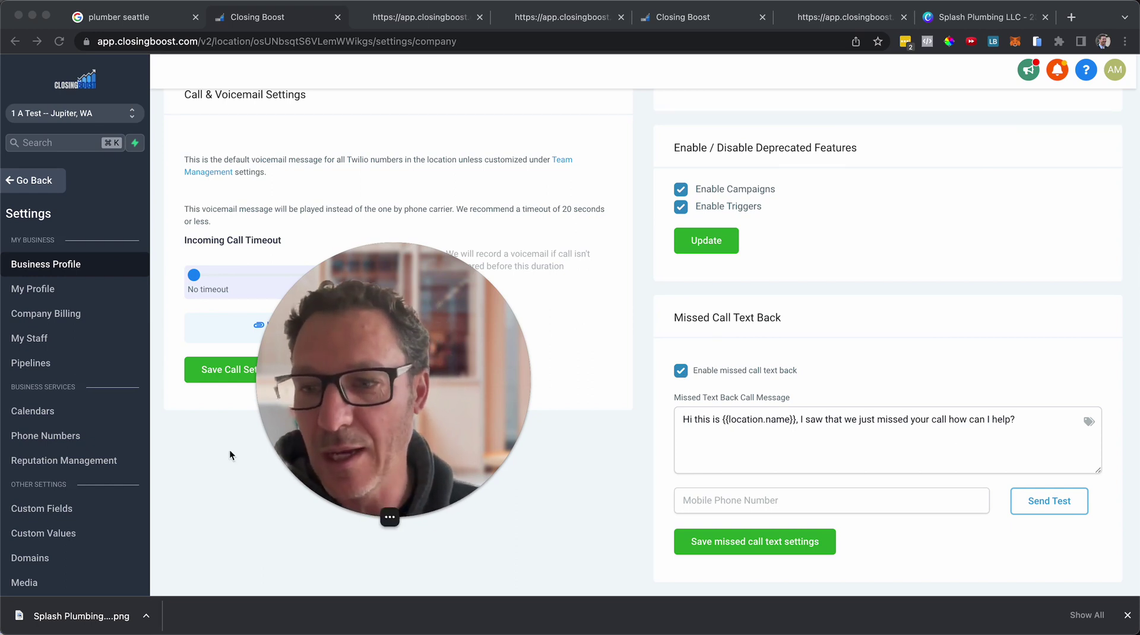
Open Integrations settings, declining the LastPass prompt, to see Google, Facebook, QuickBooks, Slack and connected Stripe.
scroll(63, 508, down, 3)
click(46, 493)
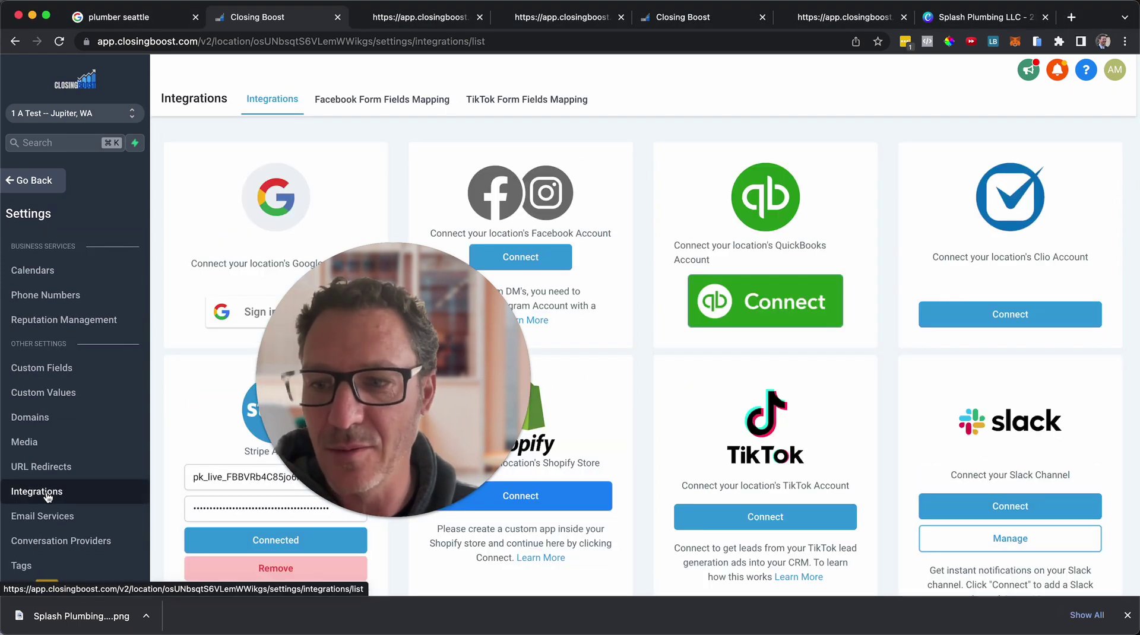
click(1008, 176)
drag(398, 397, 676, 490)
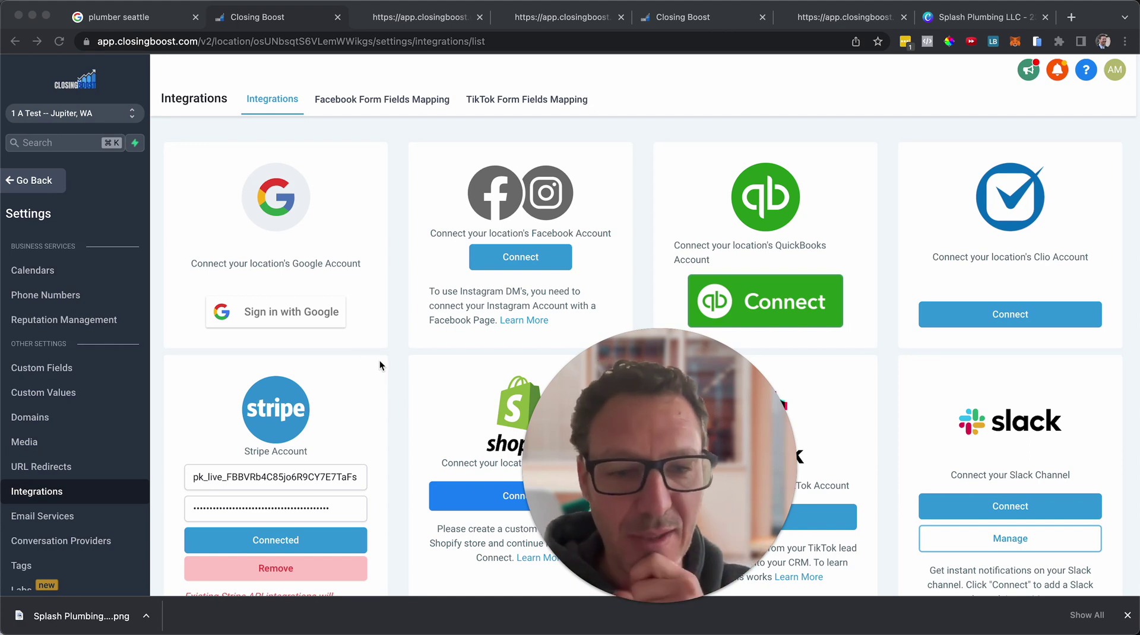
Back on the plumber seattle results, expand More businesses to list local plumbers like Steve's Plumbing.
key(super+1)
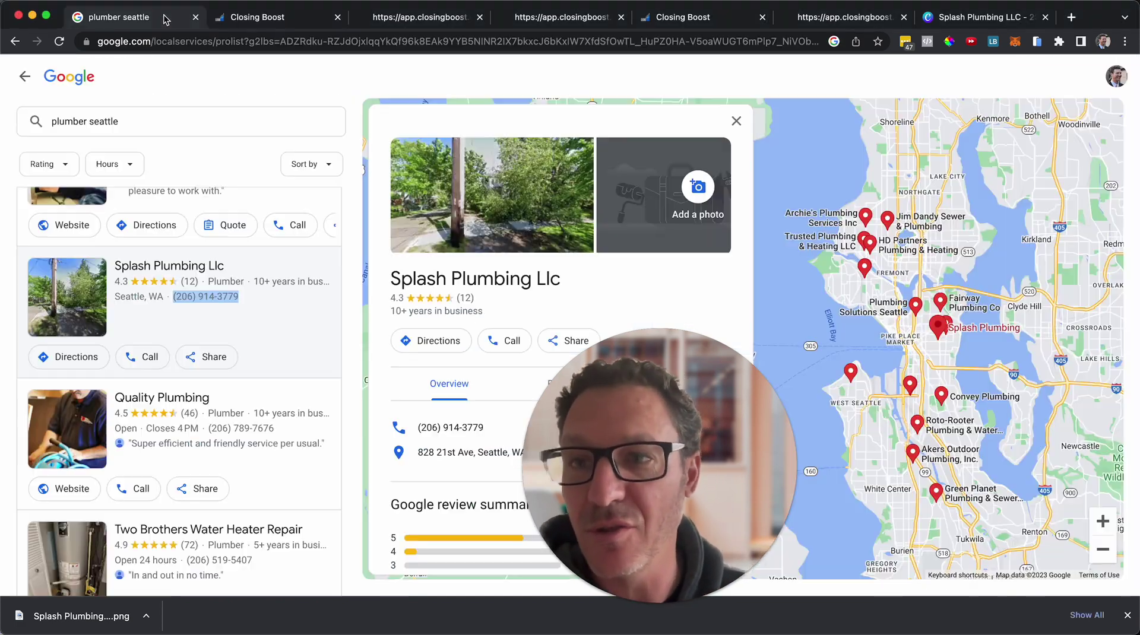
click(25, 76)
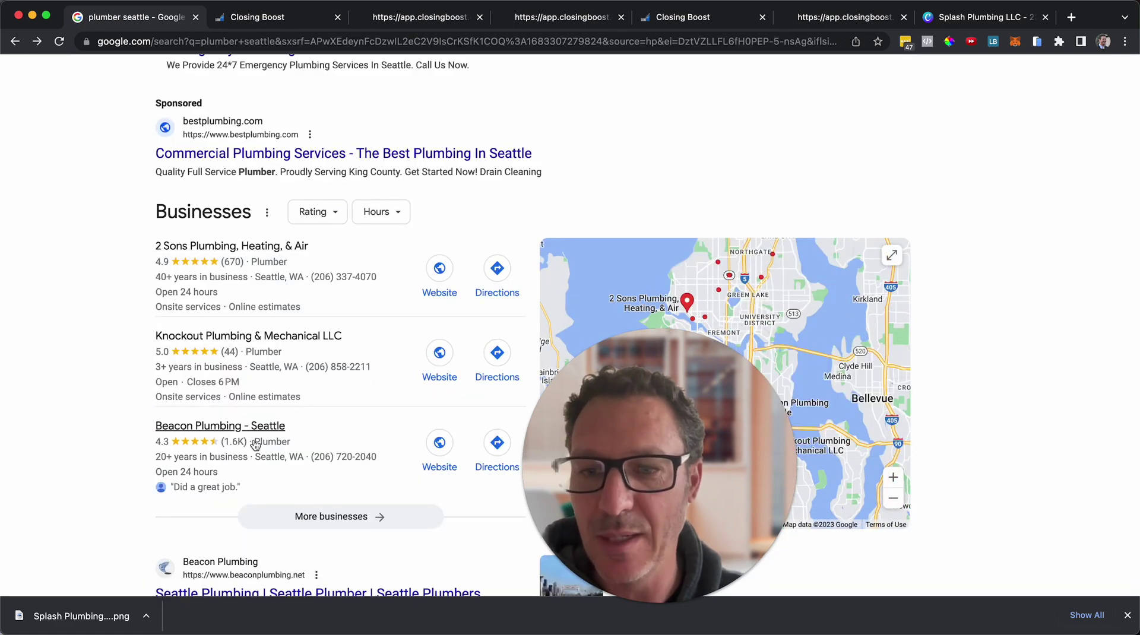
click(310, 516)
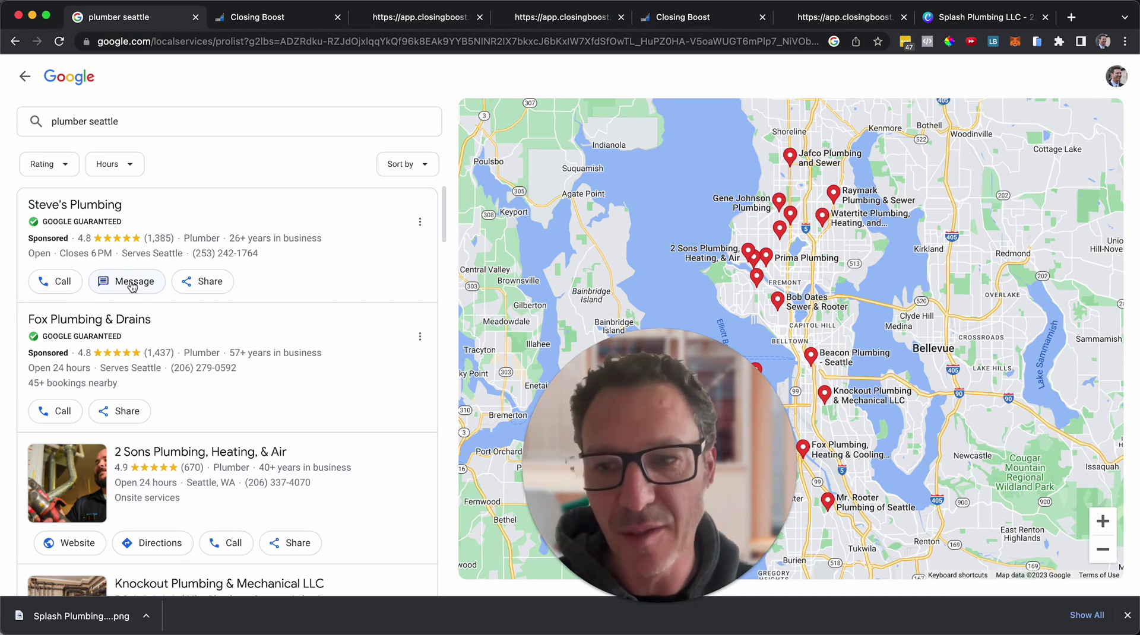
mouse_move(251, 500)
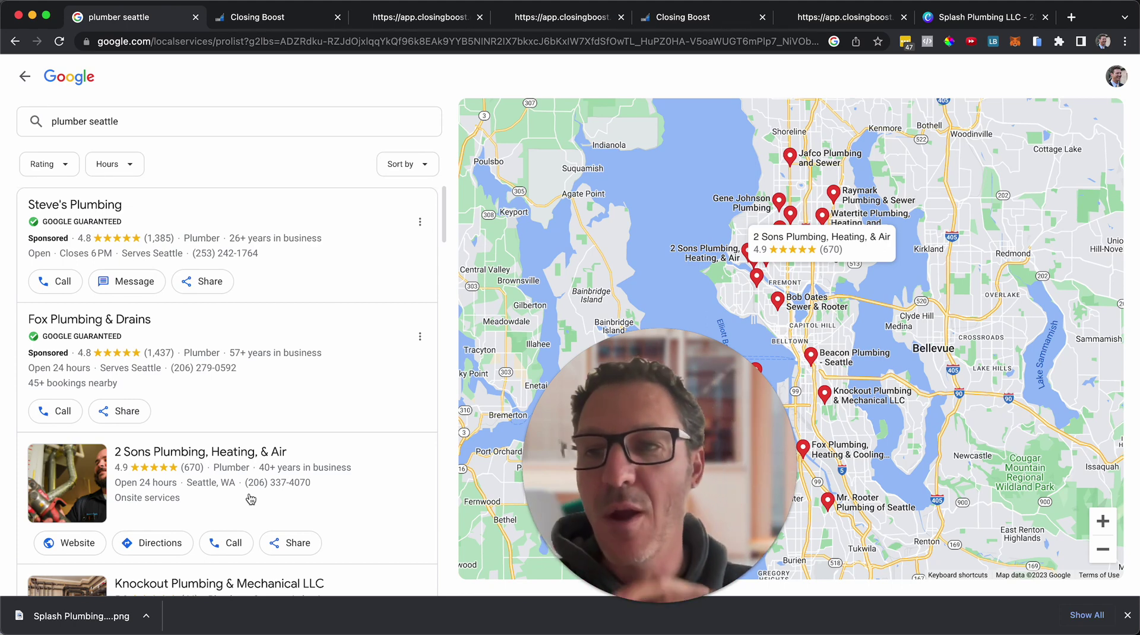
Return to Closing Boost's Integrations page, where Stripe still shows as connected.
click(267, 18)
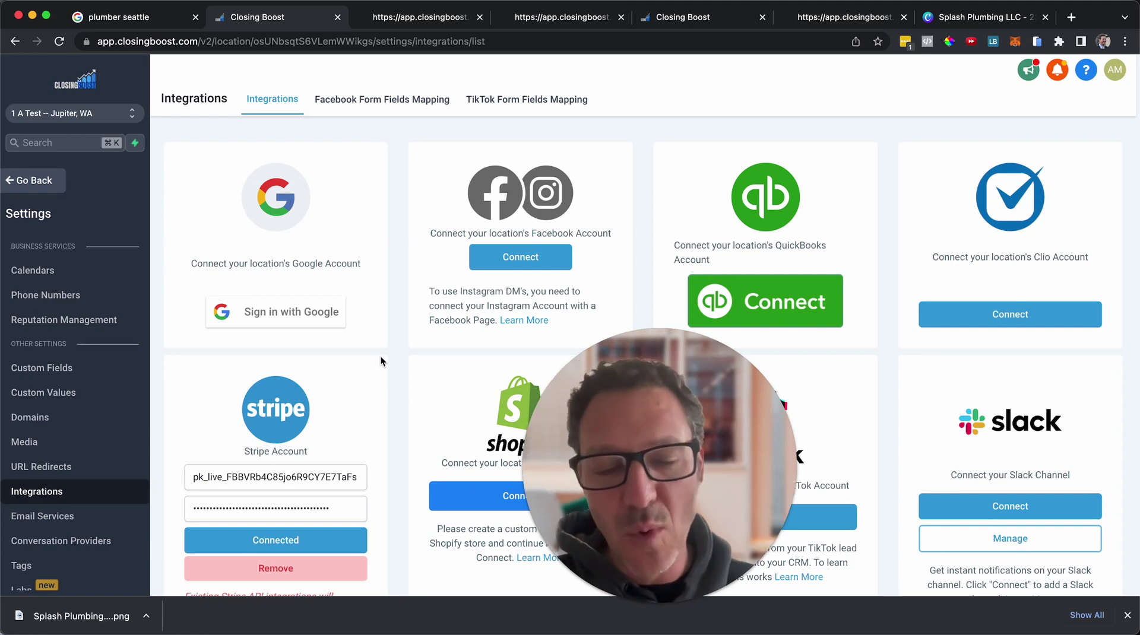
Load theprofitpact.com in a new browser tab to see the free course offer.
key(ctrl+t)
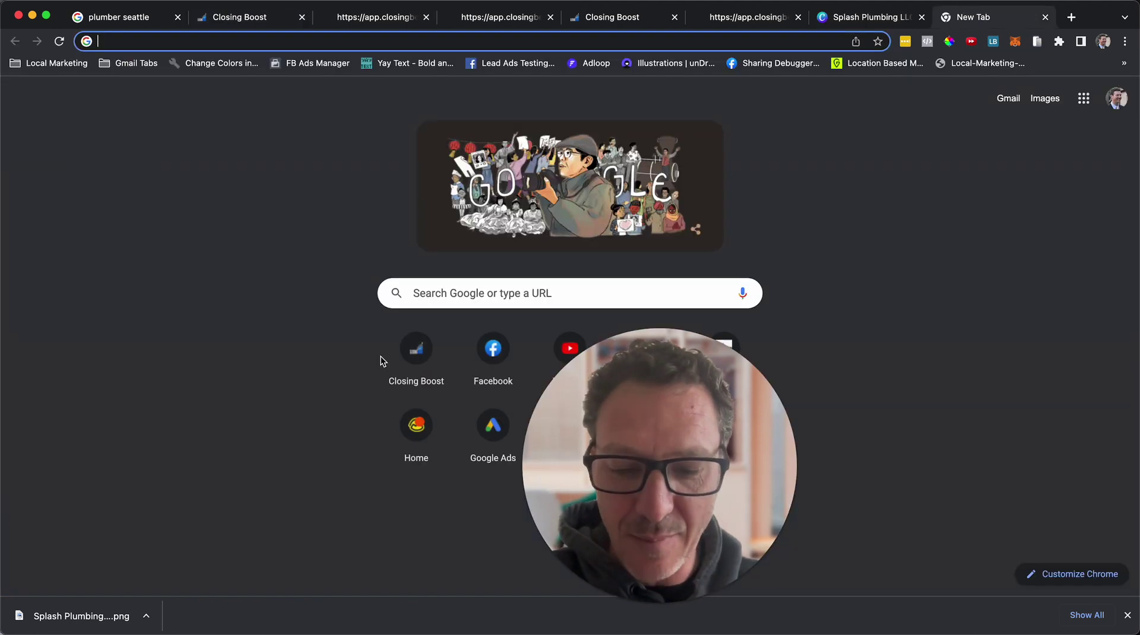
text(the)
key(Return)
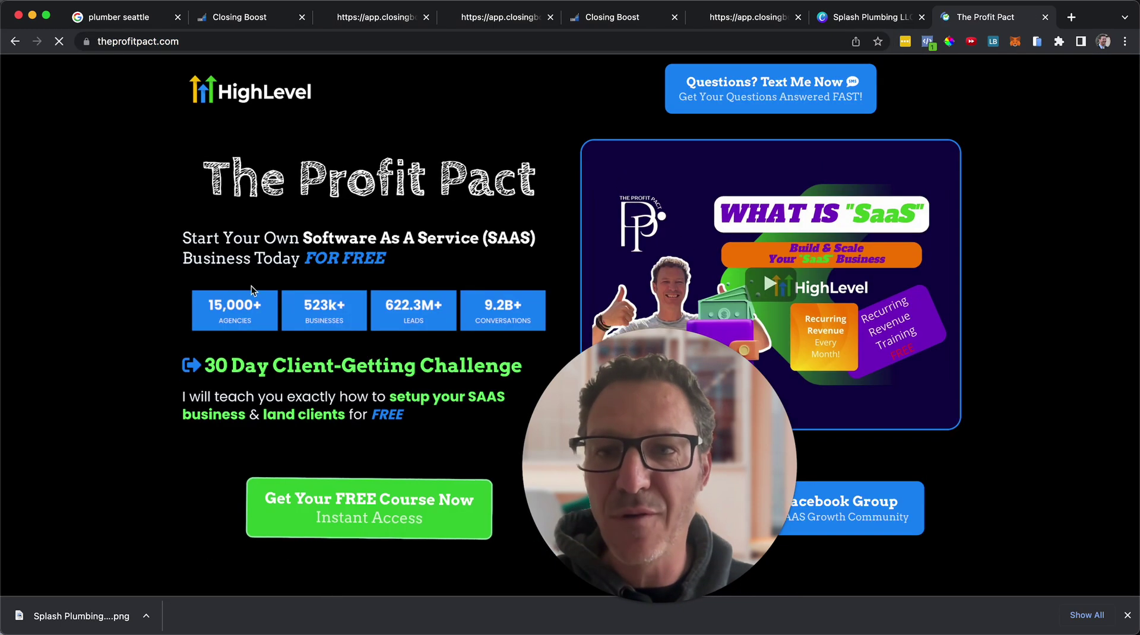